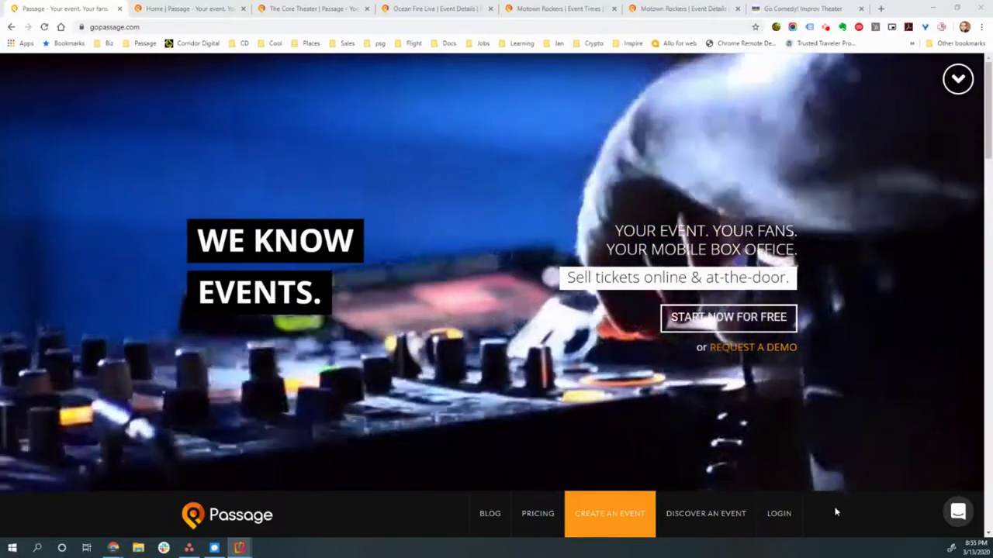
# Step: Scroll to Made for Your Event and highlight the Timed Ticketing, Bundles and Advanced Promo Codes features
pyautogui.scroll(-2, 591, 365)
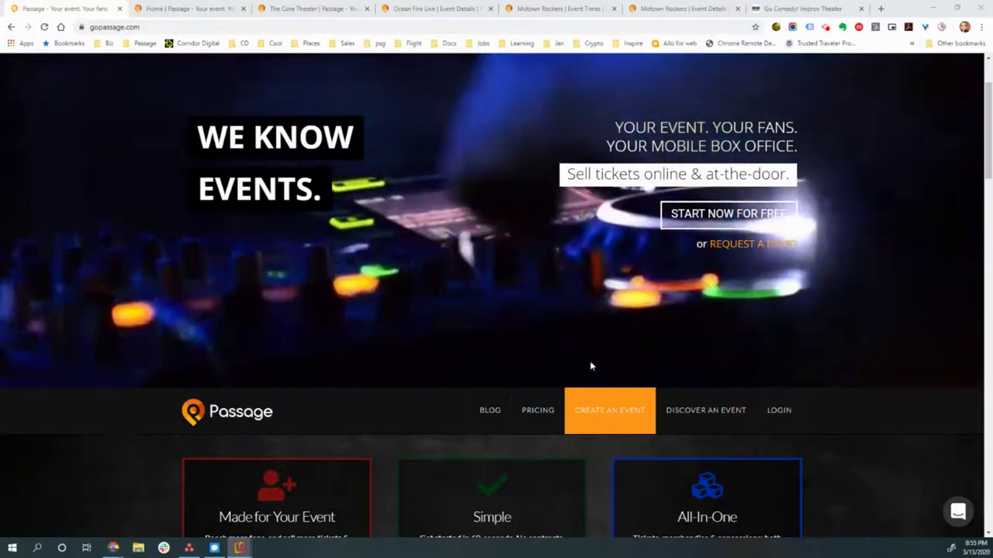
pyautogui.scroll(-2, 474, 248)
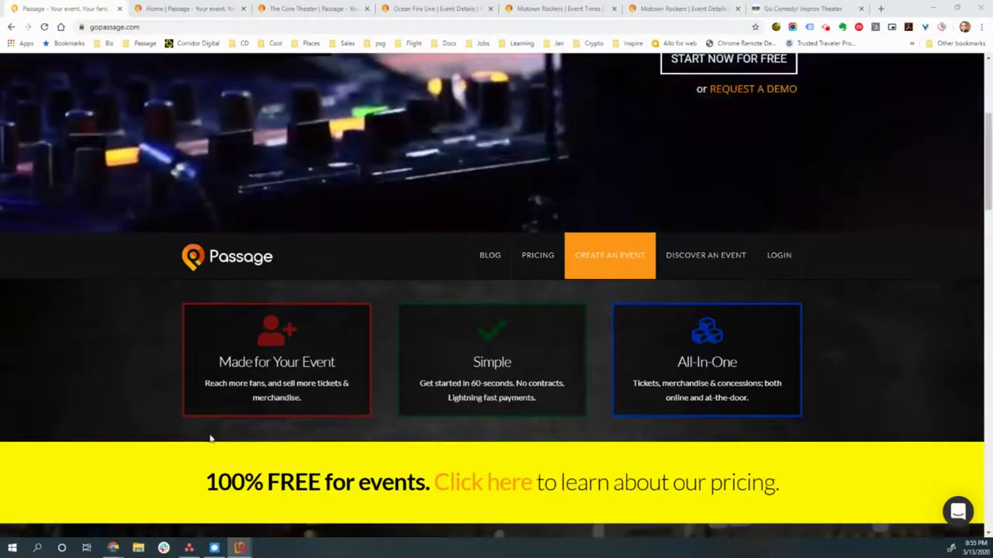
pyautogui.scroll(-3, 215, 435)
pyautogui.scroll(-4, 207, 434)
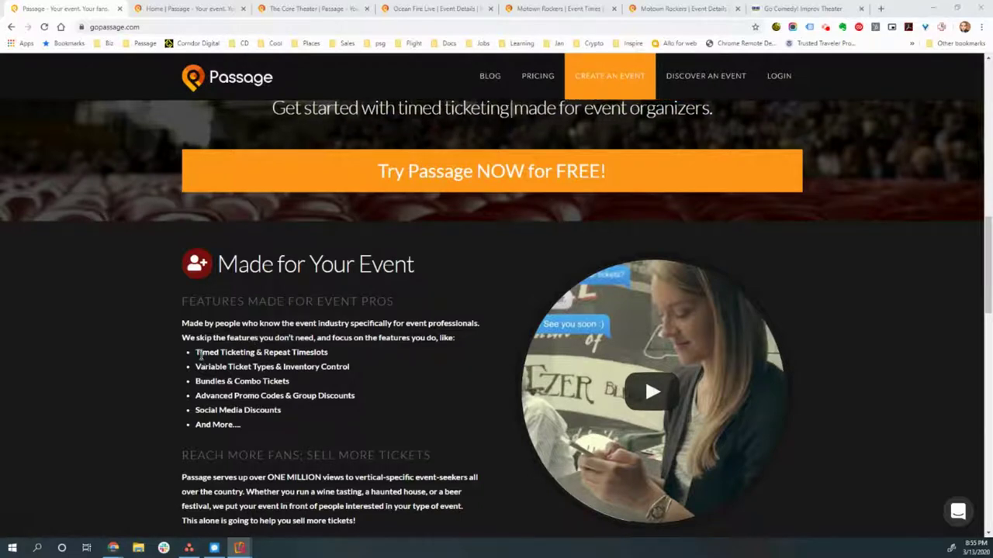
pyautogui.moveTo(196, 353); pyautogui.dragTo(250, 353)
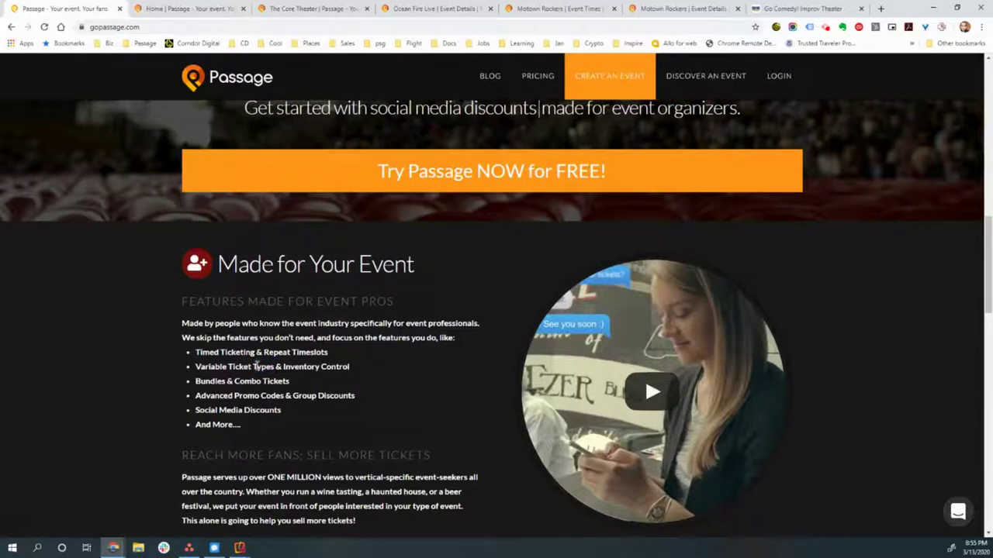
pyautogui.moveTo(193, 380); pyautogui.dragTo(276, 393)
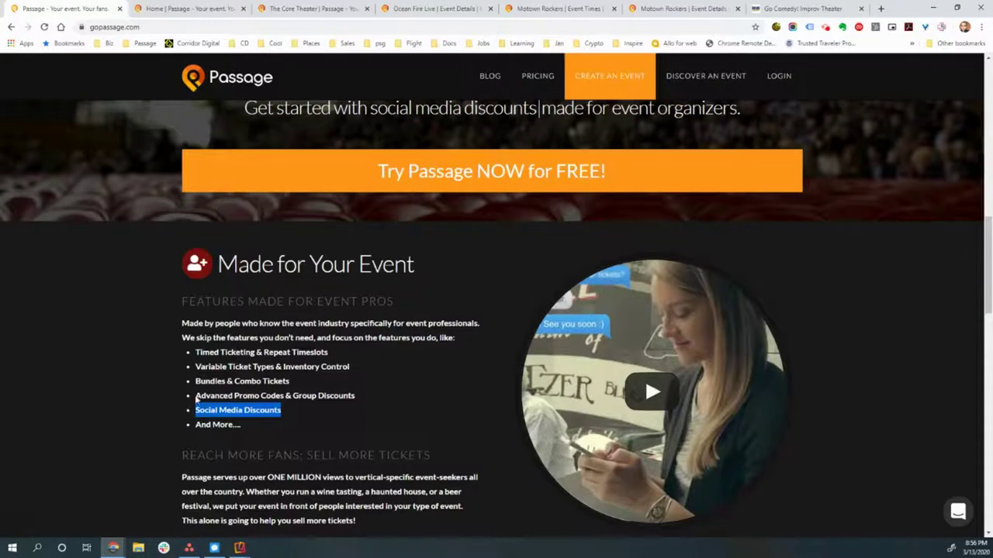
pyautogui.scroll(-2, 196, 395)
pyautogui.moveTo(245, 321); pyautogui.dragTo(169, 255)
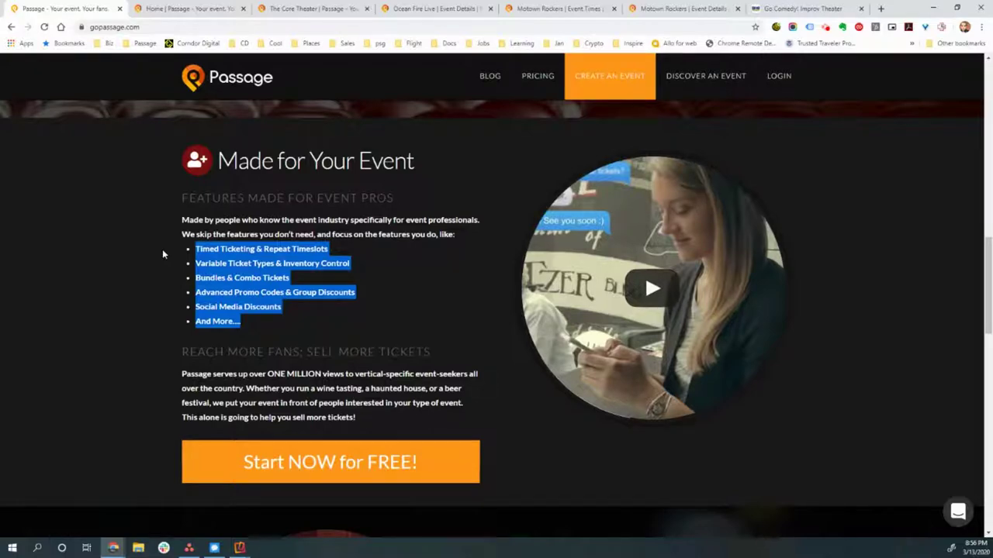
pyautogui.click(212, 349)
# Step: Highlight the Concierge Support and 'Get paid within 2 business days' headings, then clear the selection
pyautogui.scroll(-5, 214, 367)
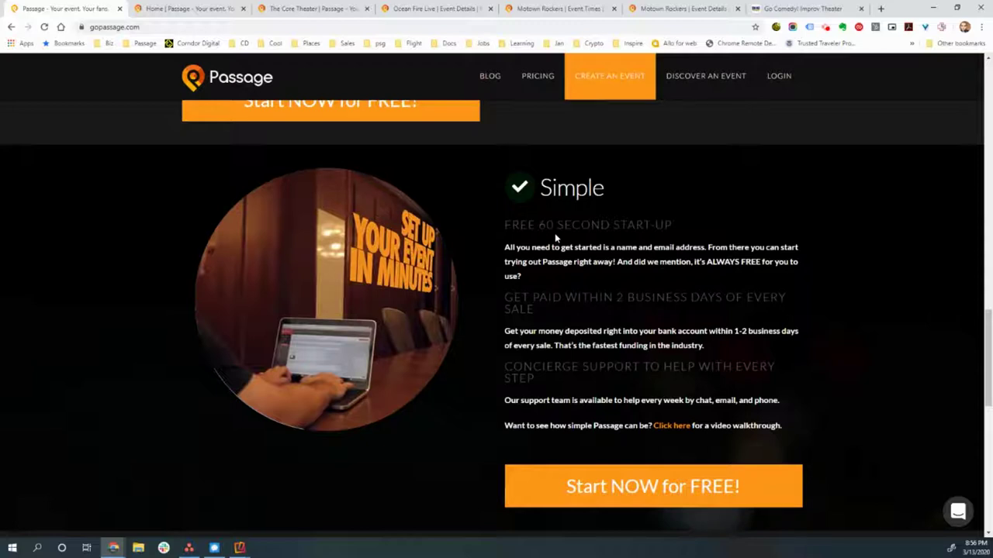
pyautogui.moveTo(504, 373); pyautogui.dragTo(593, 386)
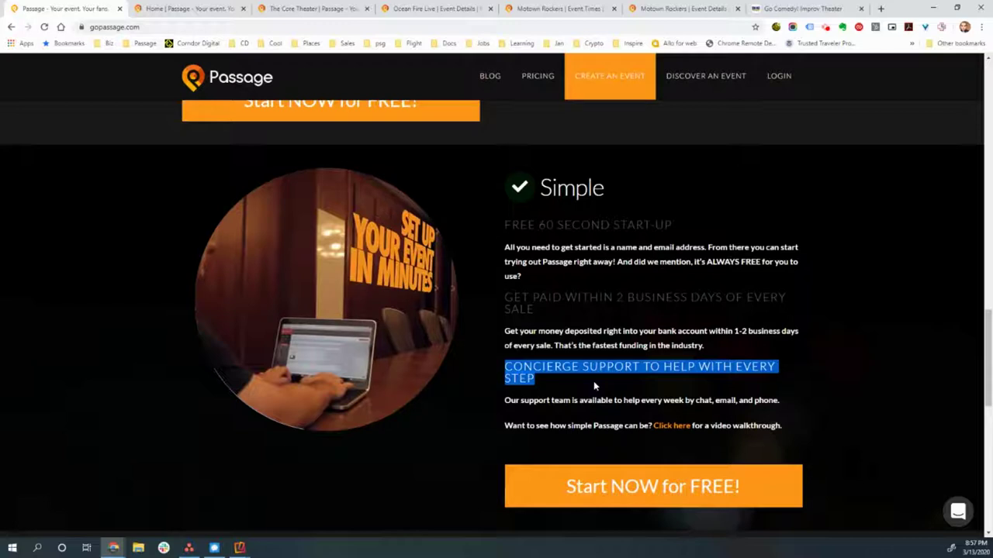
pyautogui.moveTo(504, 297); pyautogui.dragTo(557, 319)
pyautogui.click(556, 314)
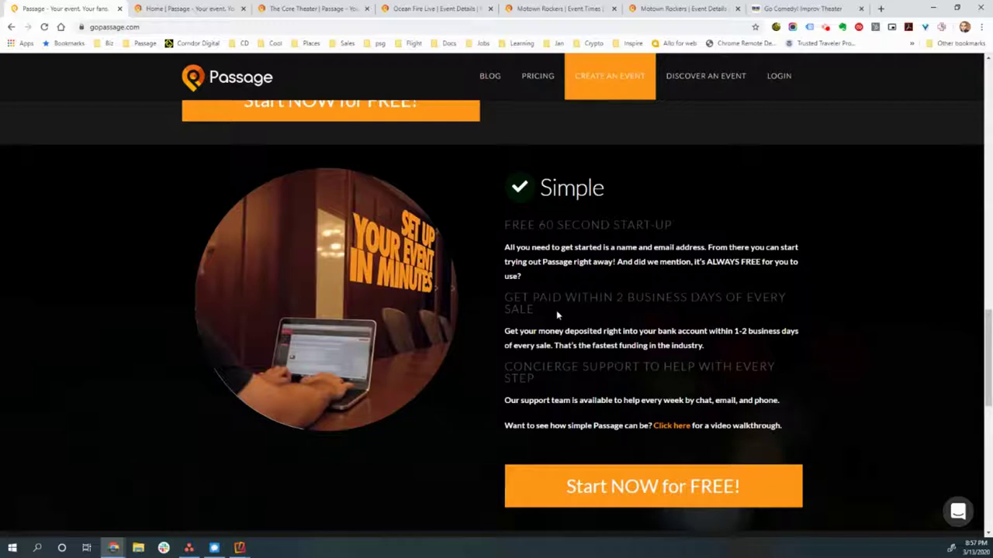
# Step: Scroll down to the All-in-One section and highlight its heading
pyautogui.scroll(-5, 556, 310)
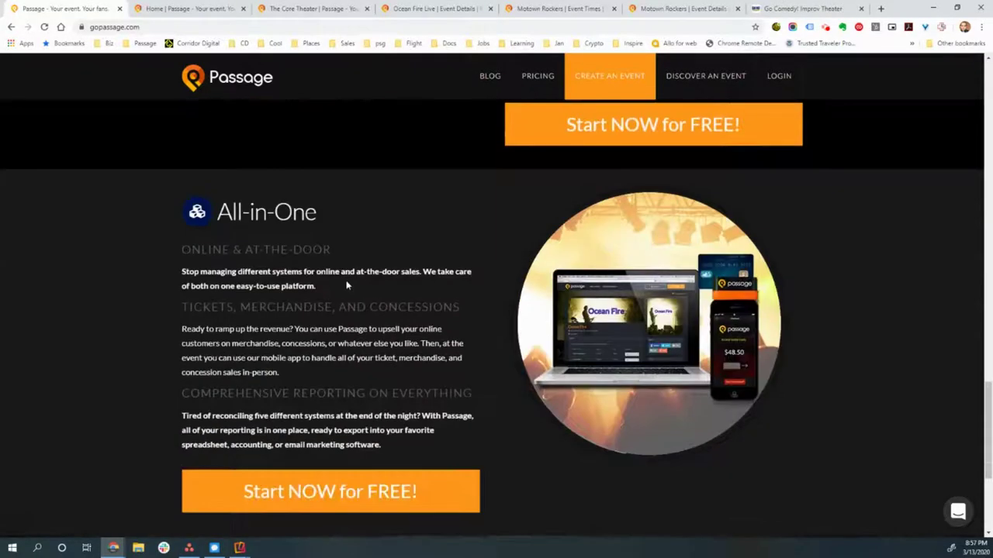
pyautogui.scroll(-1, 342, 177)
pyautogui.moveTo(341, 175); pyautogui.dragTo(177, 160)
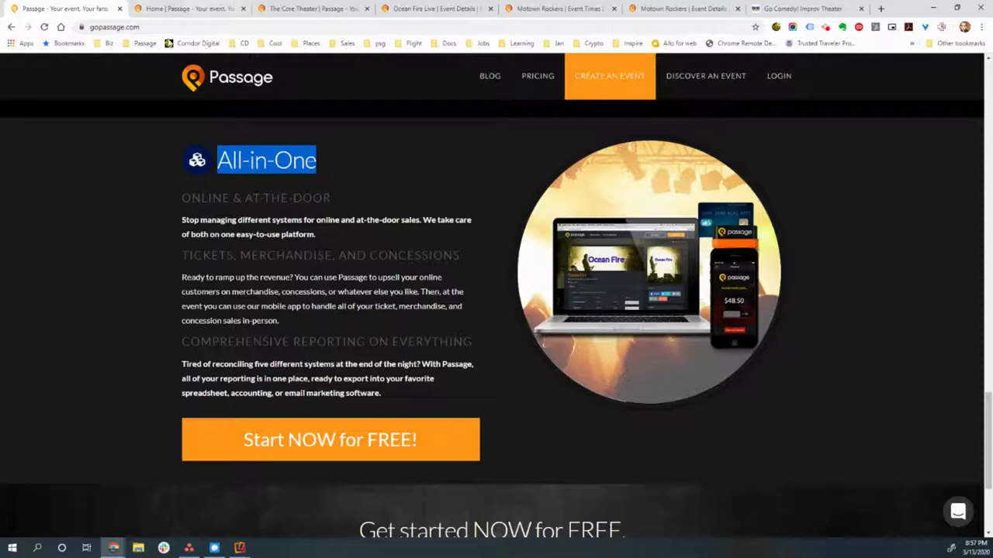
# Step: Switch to Find Events and scroll the event grid down to the Sat, May 30 games
pyautogui.click(210, 7)
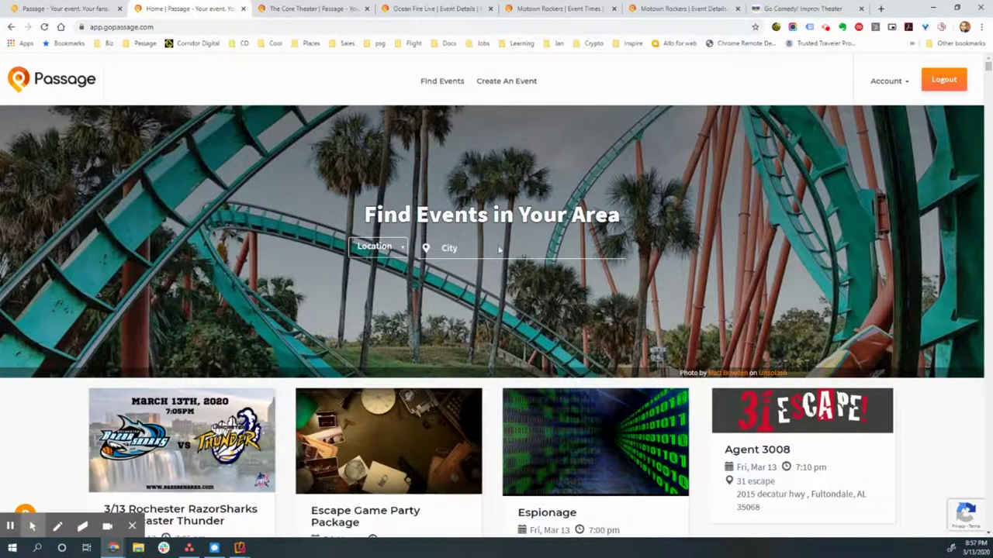
pyautogui.scroll(-9, 543, 241)
pyautogui.scroll(-15, 544, 237)
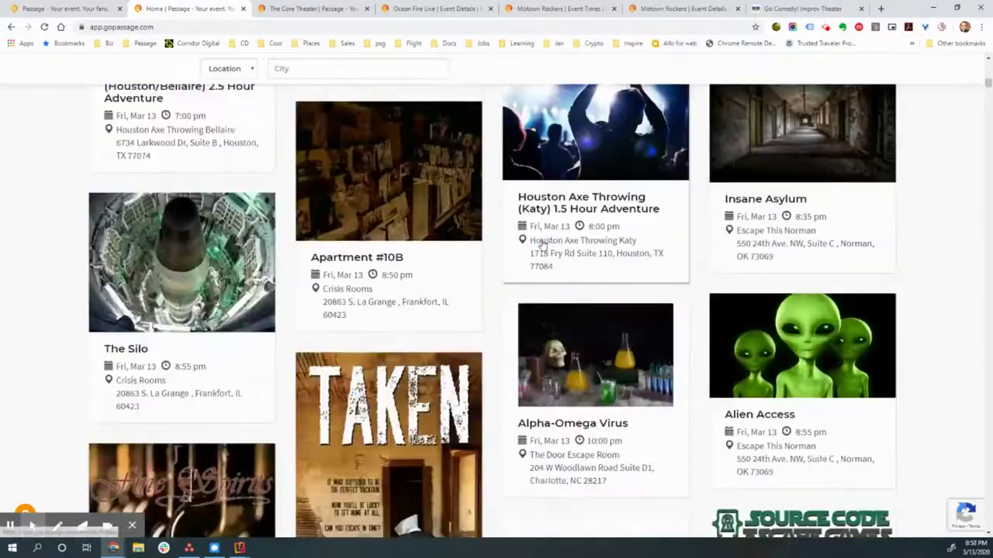
pyautogui.scroll(-20, 542, 245)
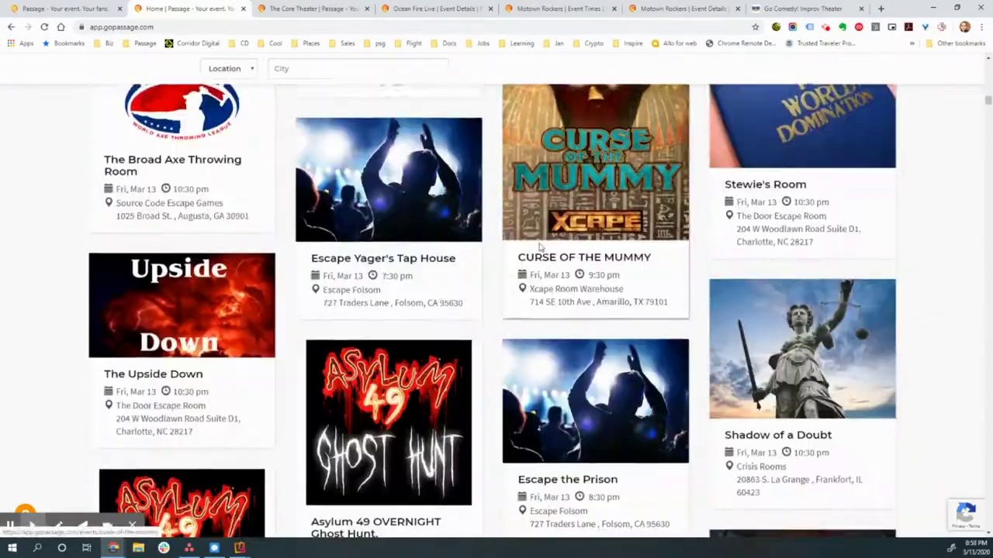
pyautogui.scroll(-20, 540, 247)
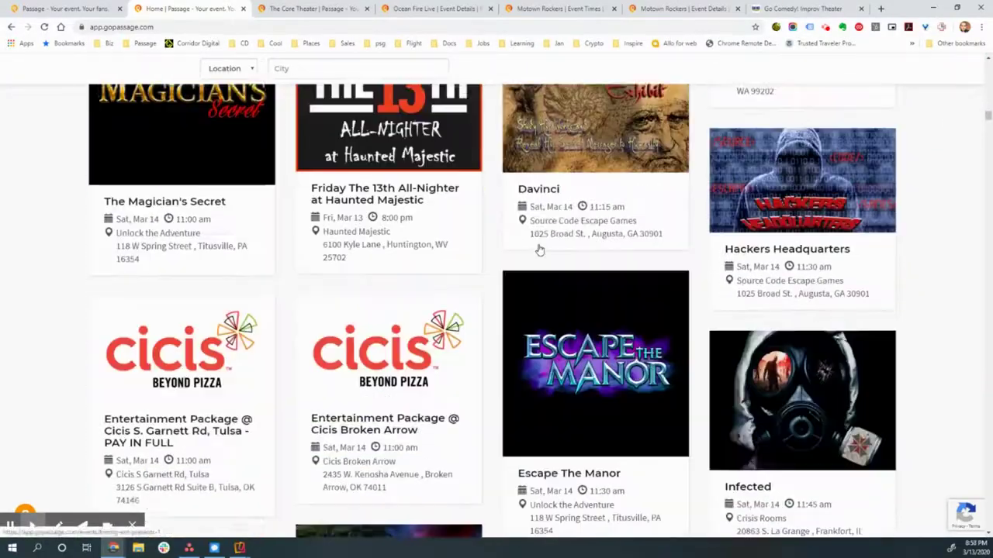
pyautogui.scroll(-20, 538, 252)
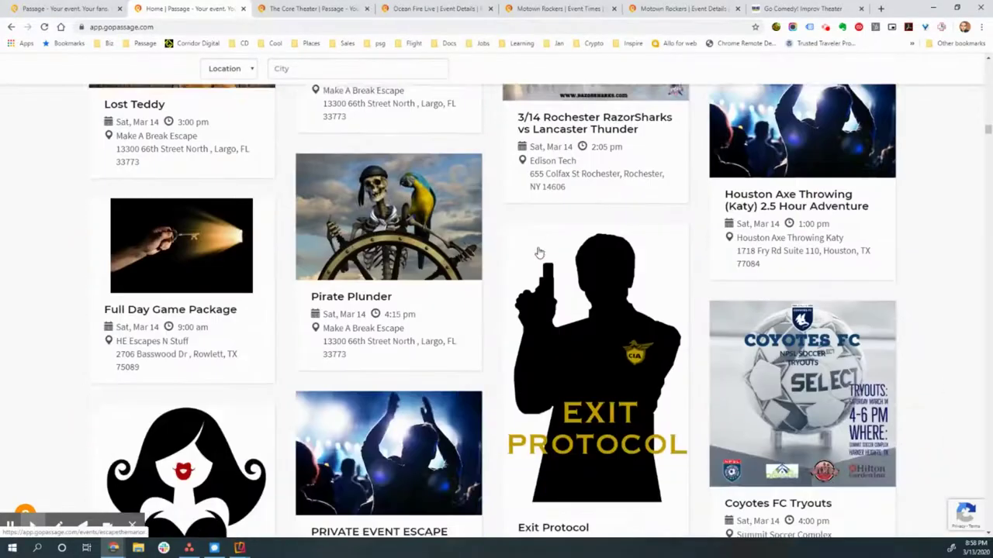
pyautogui.scroll(-5, 538, 252)
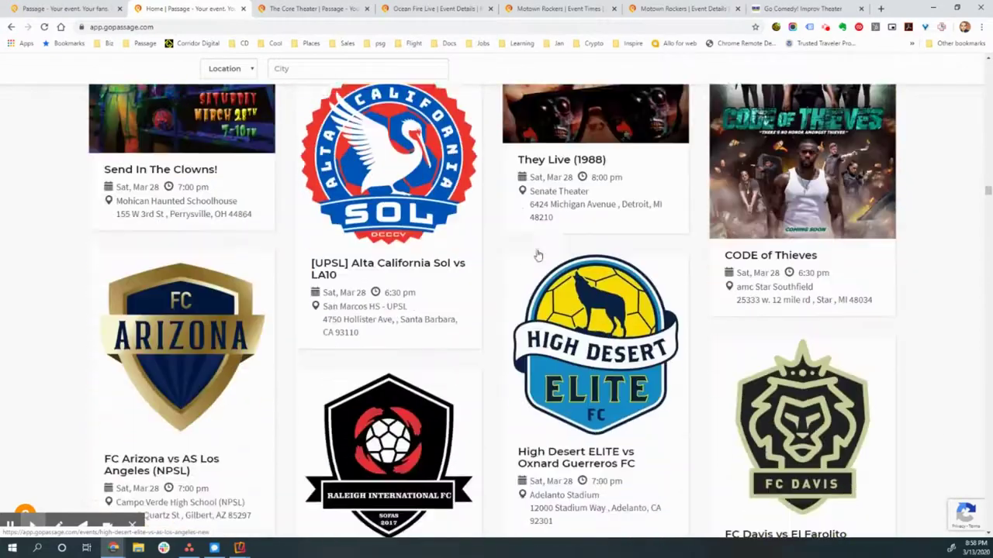
pyautogui.scroll(-9, 537, 254)
pyautogui.scroll(-12, 537, 254)
pyautogui.scroll(-10, 537, 255)
pyautogui.scroll(-10, 538, 254)
pyautogui.scroll(-10, 538, 255)
pyautogui.scroll(-10, 538, 253)
pyautogui.scroll(-10, 538, 253)
pyautogui.scroll(-10, 538, 253)
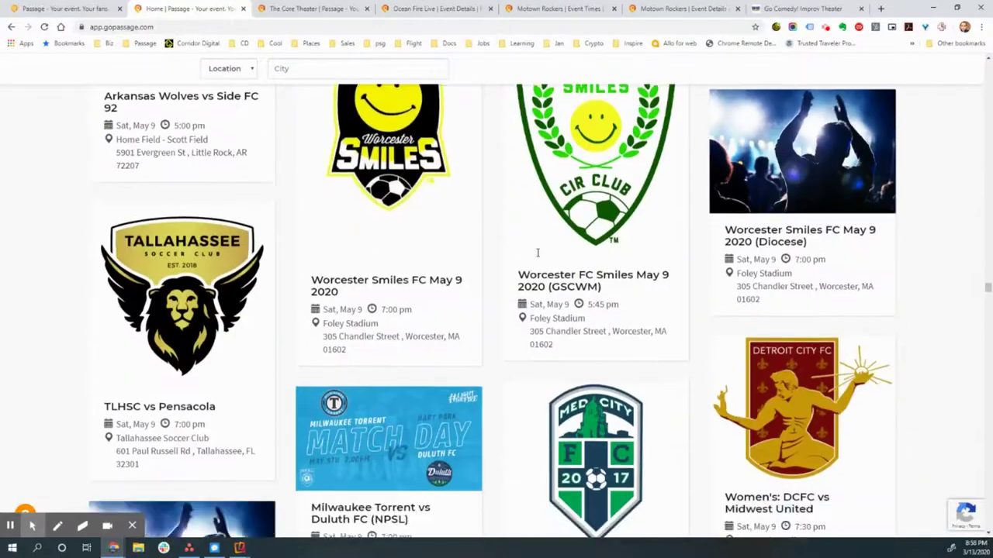
pyautogui.scroll(-10, 538, 253)
pyautogui.scroll(-10, 537, 253)
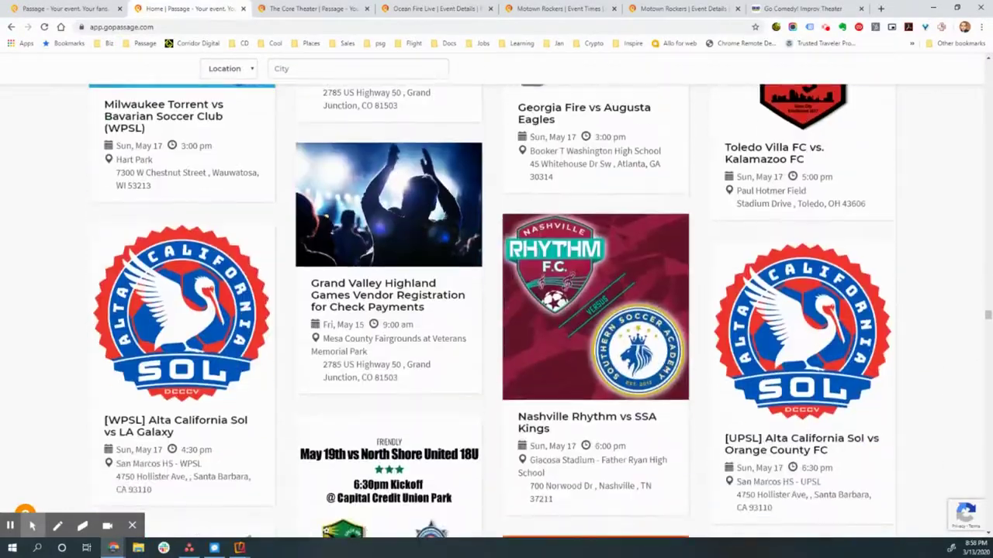
pyautogui.scroll(-10, 537, 257)
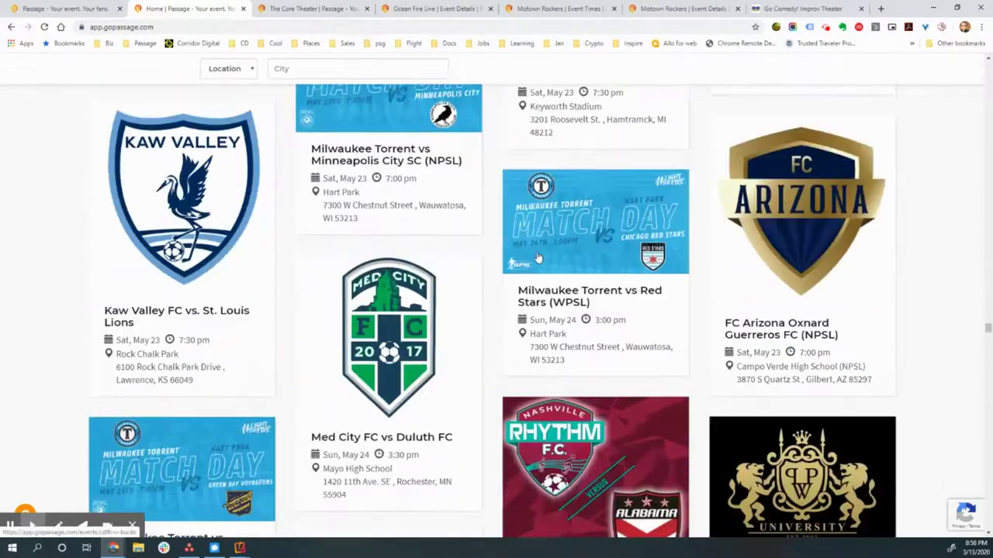
pyautogui.scroll(-2, 537, 257)
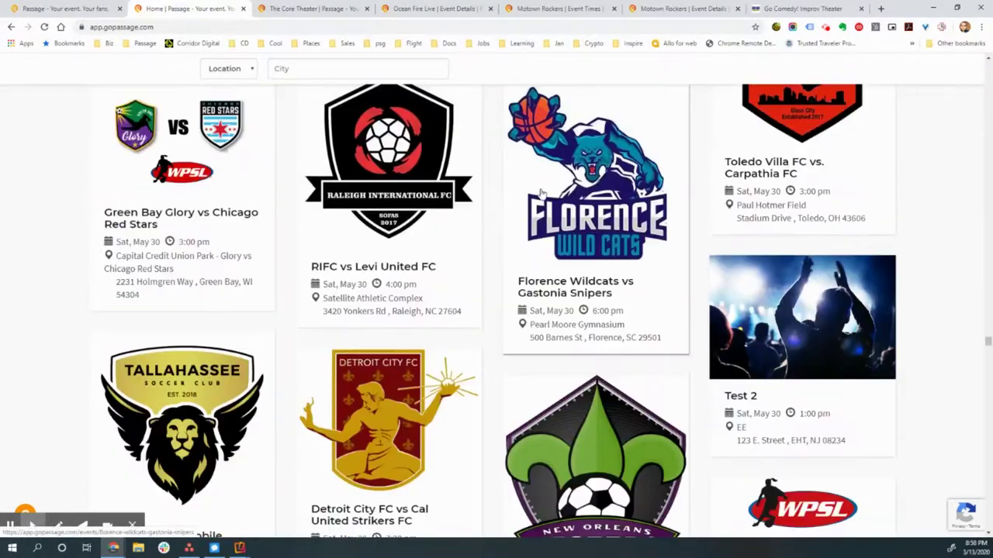
# Step: Open The Core Theater venue page and advance its event calendar to October 2020
pyautogui.click(302, 9)
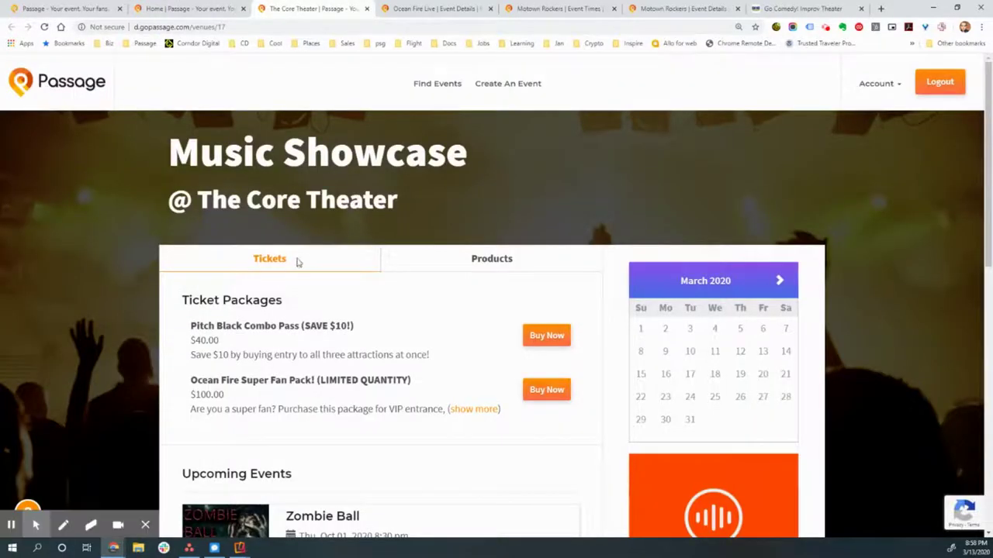
pyautogui.scroll(-2, 299, 262)
pyautogui.moveTo(398, 97); pyautogui.dragTo(166, 101)
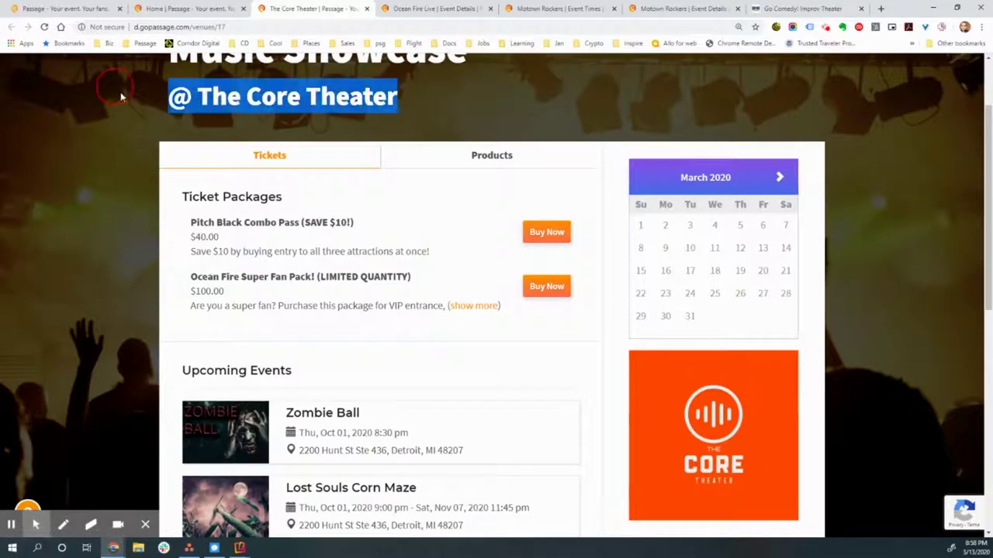
pyautogui.scroll(2, 158, 145)
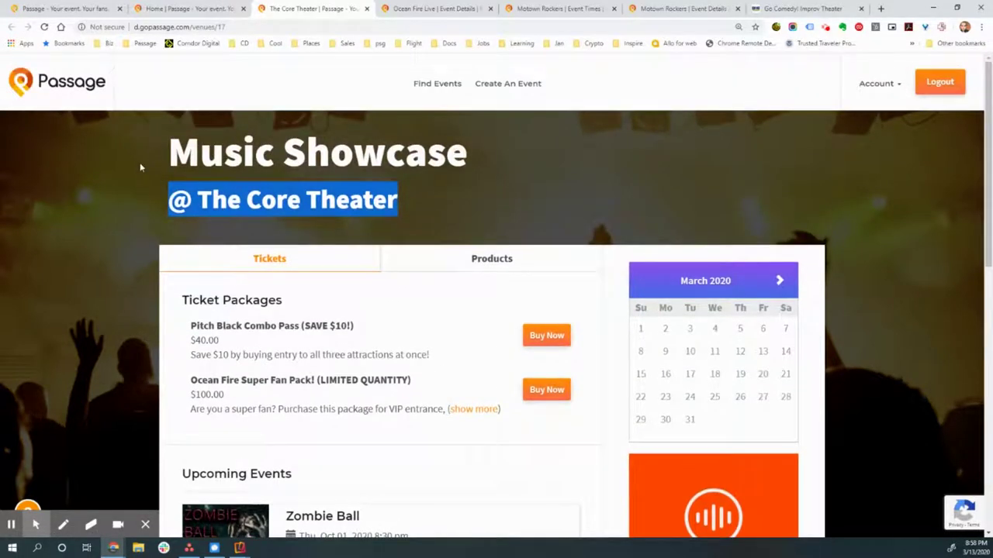
pyautogui.click(779, 282)
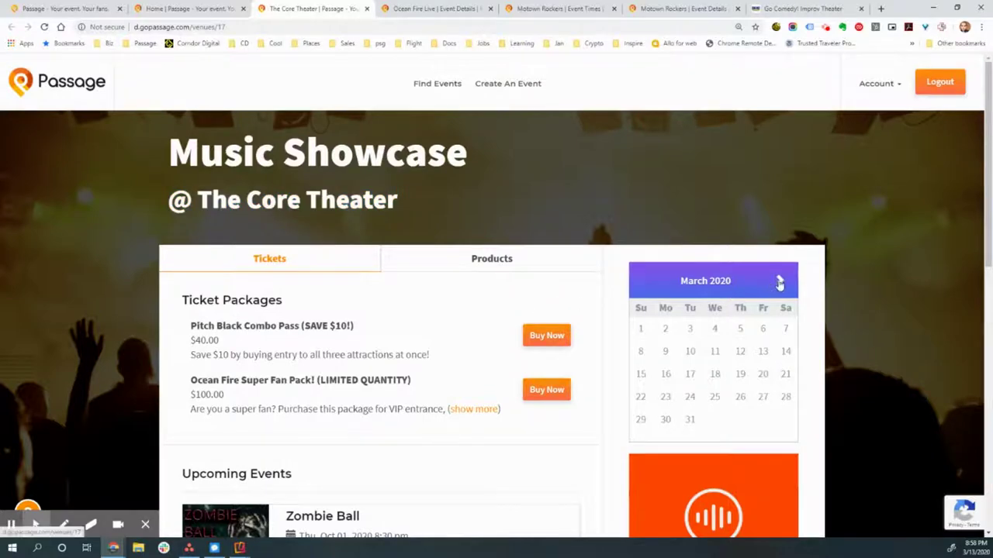
pyautogui.click(780, 282)
pyautogui.scroll(-3, 370, 335)
pyautogui.scroll(-3, 246, 339)
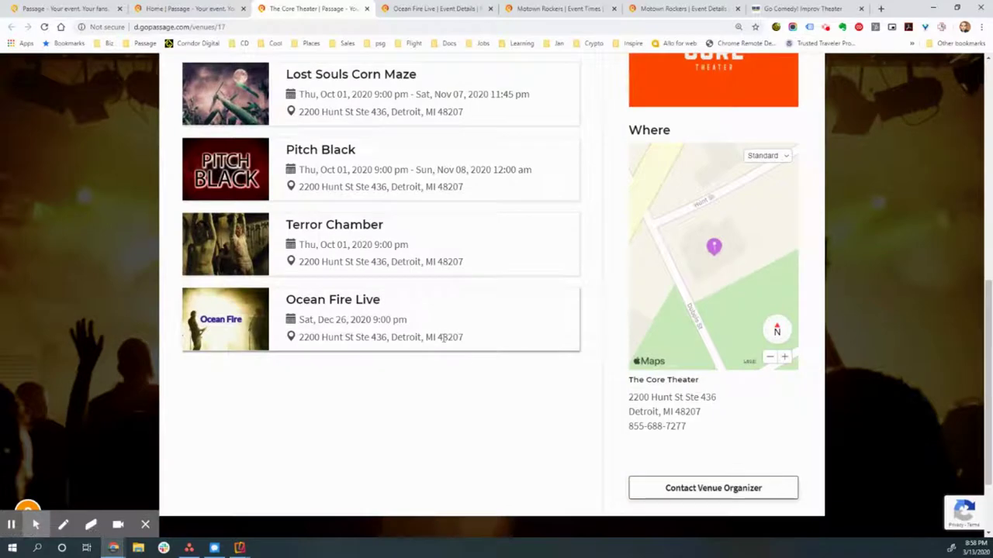
pyautogui.hscroll(2, 697, 287)
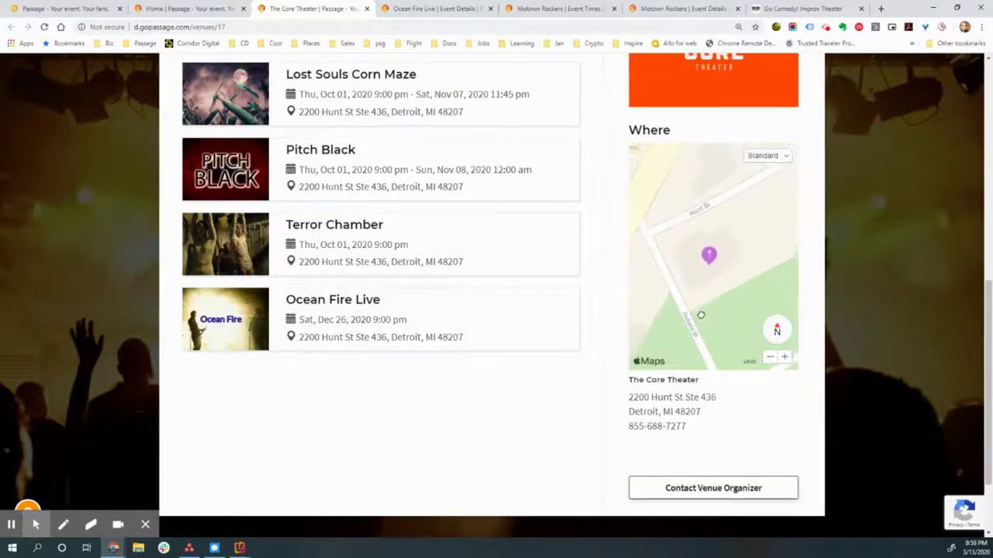
pyautogui.scroll(5, 702, 376)
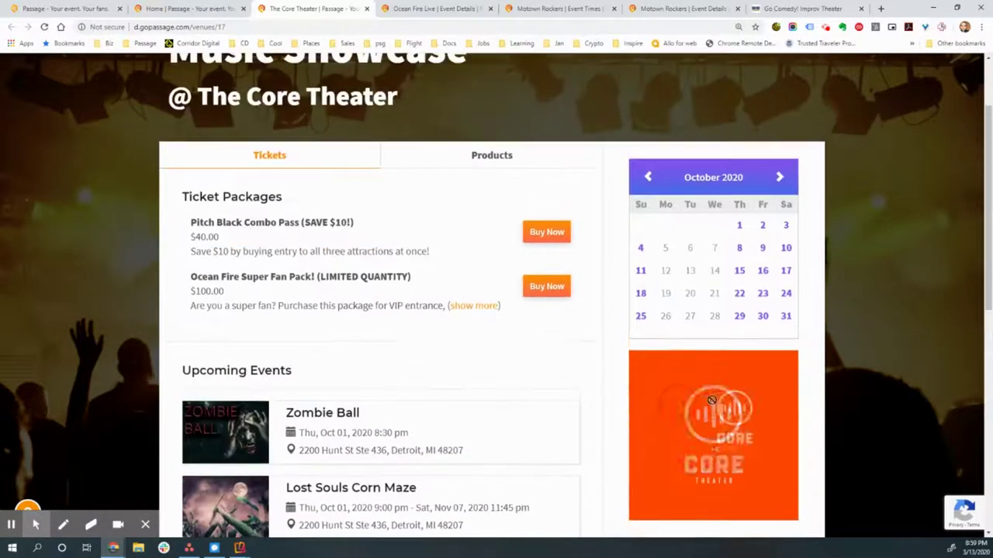
pyautogui.scroll(2, 634, 395)
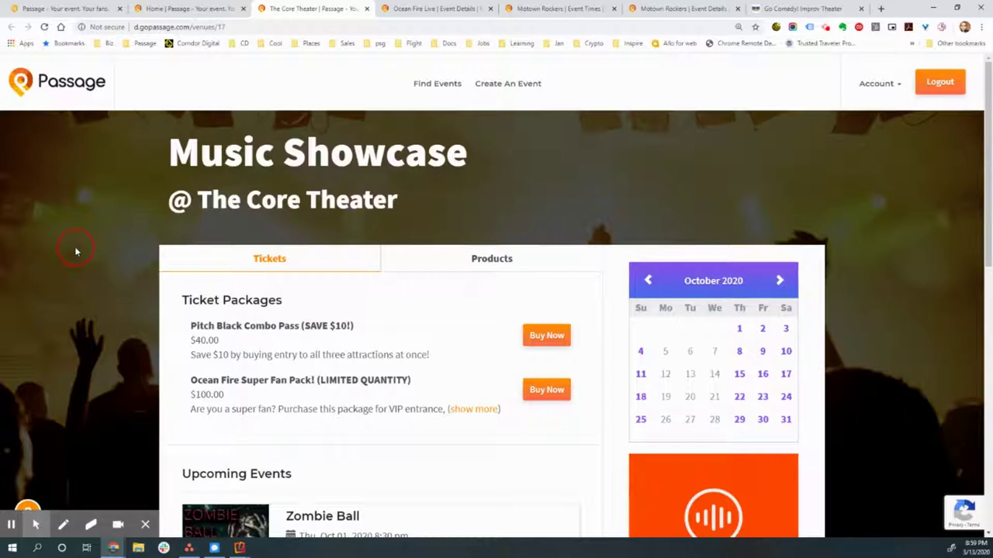
# Step: View the venue's merchandise, then its ticket packages, highlighting Pitch Black Combo Pass and Super Fan Pack
pyautogui.click(443, 264)
pyautogui.scroll(-2, 321, 380)
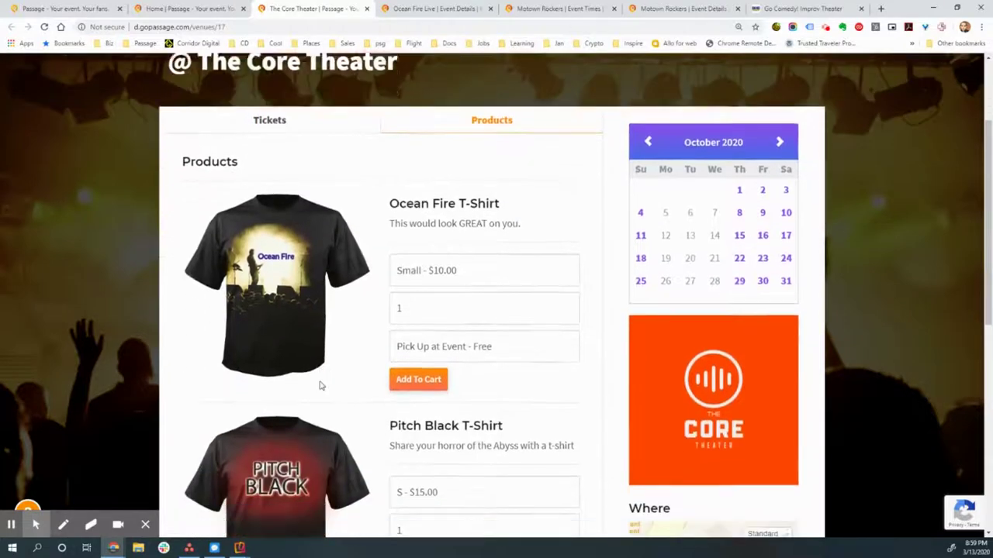
pyautogui.scroll(2, 299, 326)
pyautogui.click(293, 258)
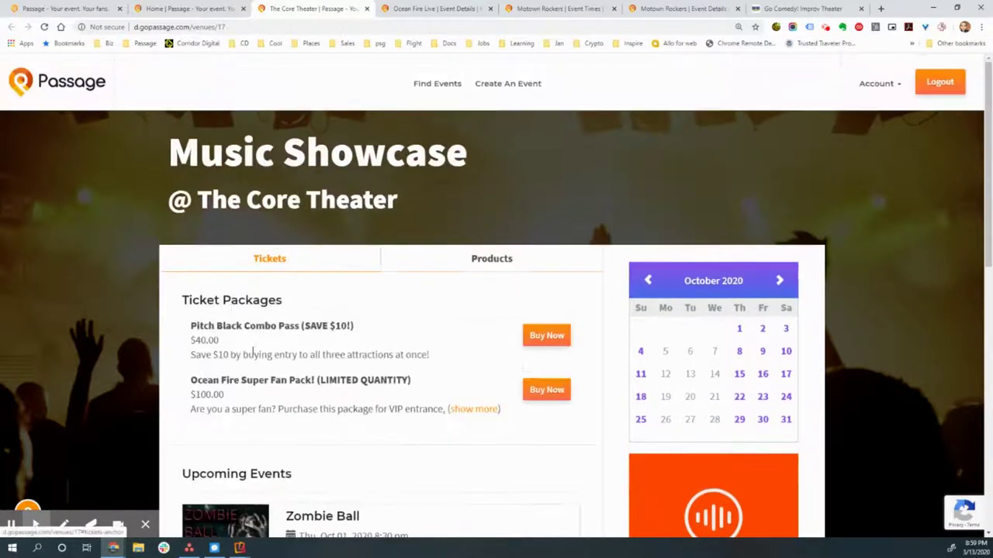
pyautogui.moveTo(191, 331); pyautogui.dragTo(390, 328)
pyautogui.moveTo(212, 395); pyautogui.dragTo(369, 382)
pyautogui.click(369, 382)
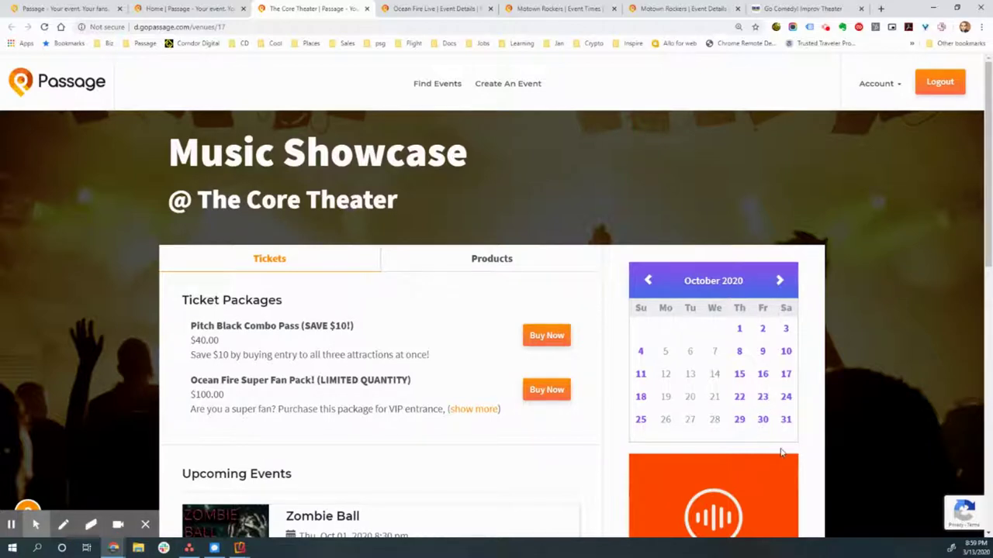
pyautogui.scroll(-2, 791, 426)
pyautogui.scroll(2, 744, 411)
pyautogui.scroll(-6, 499, 439)
# Step: Open the Ocean Fire Live event page and highlight its title, address, price and date
pyautogui.click(407, 8)
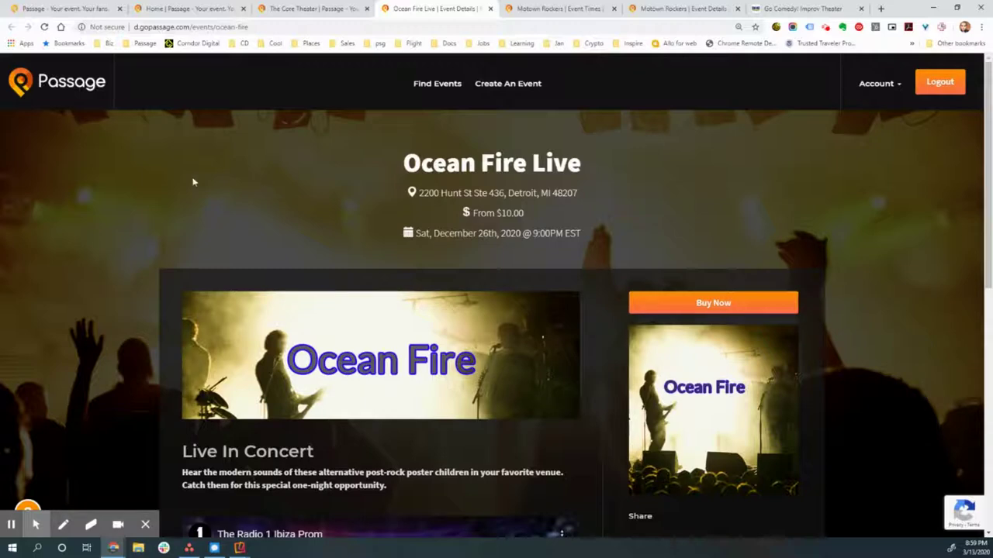
pyautogui.moveTo(193, 181); pyautogui.dragTo(114, 246)
pyautogui.click(113, 245)
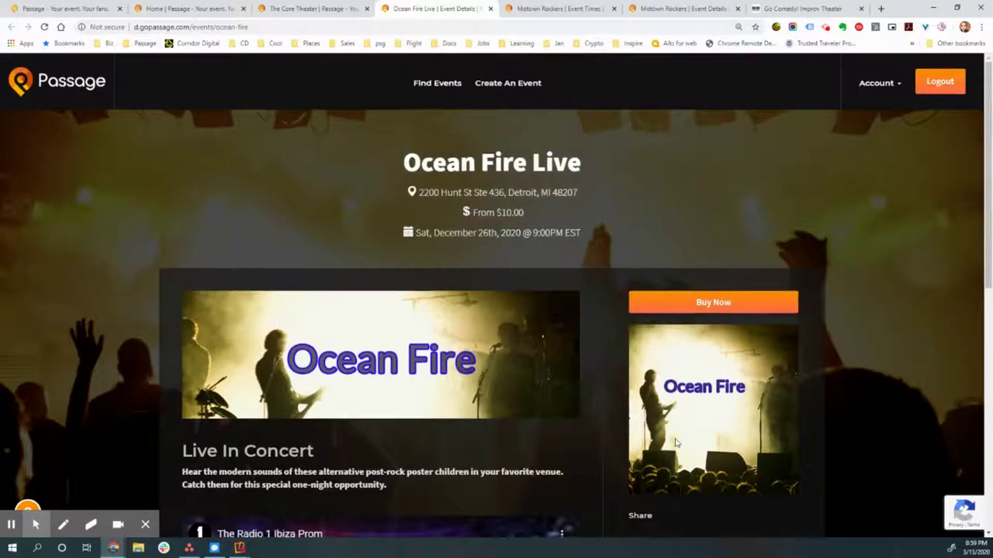
pyautogui.scroll(-2, 675, 442)
pyautogui.scroll(-3, 674, 442)
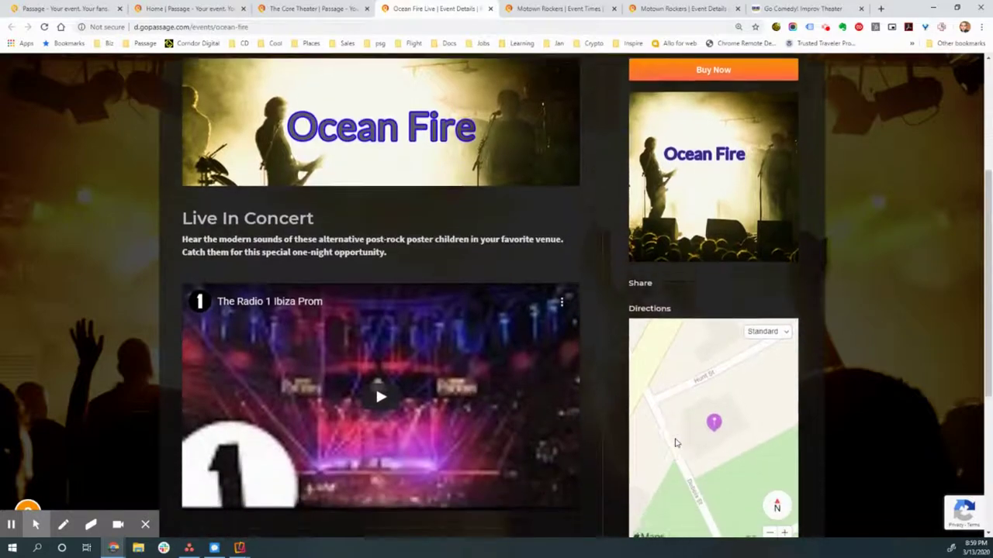
# Step: Play the embedded concert video while scrolling the policies, then pause it
pyautogui.click(379, 321)
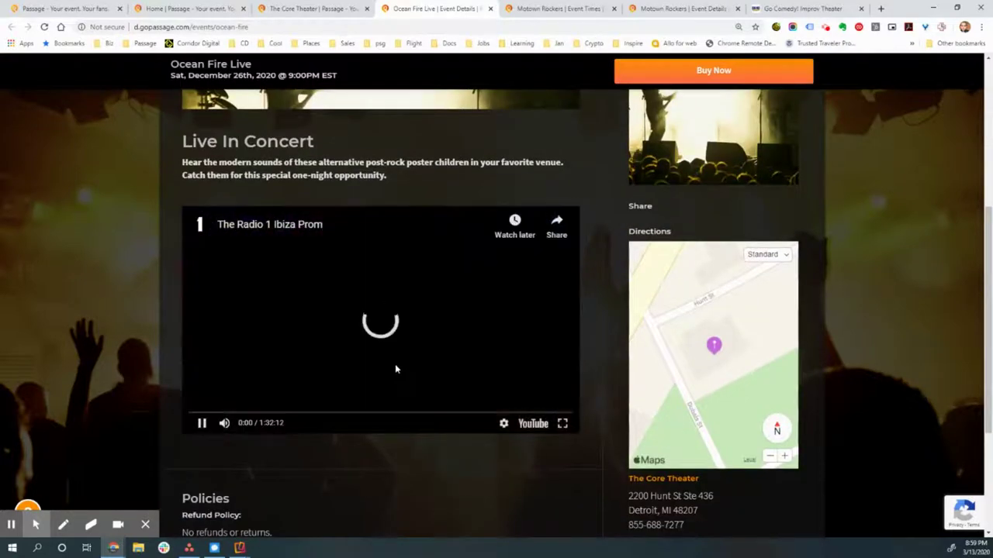
pyautogui.scroll(-1, 249, 399)
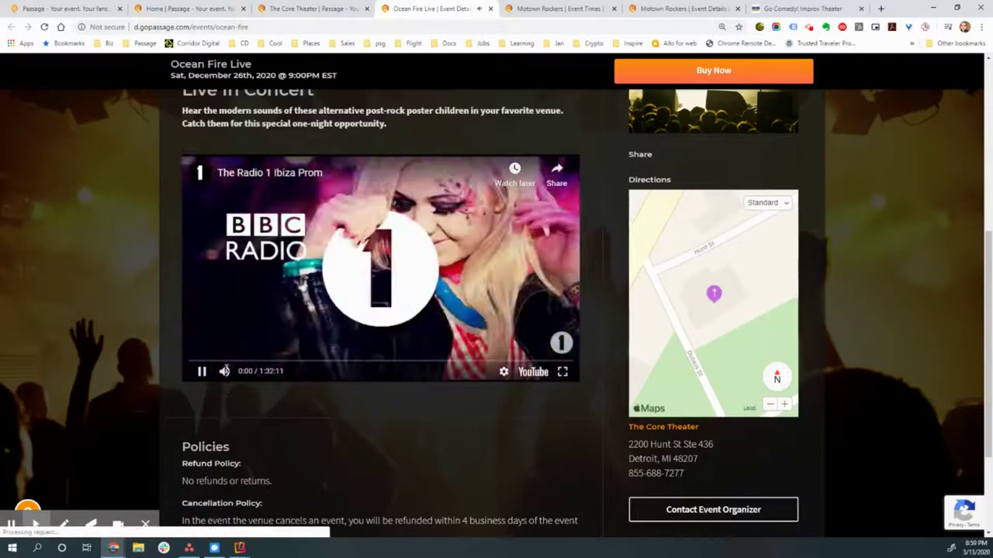
pyautogui.scroll(-2, 227, 397)
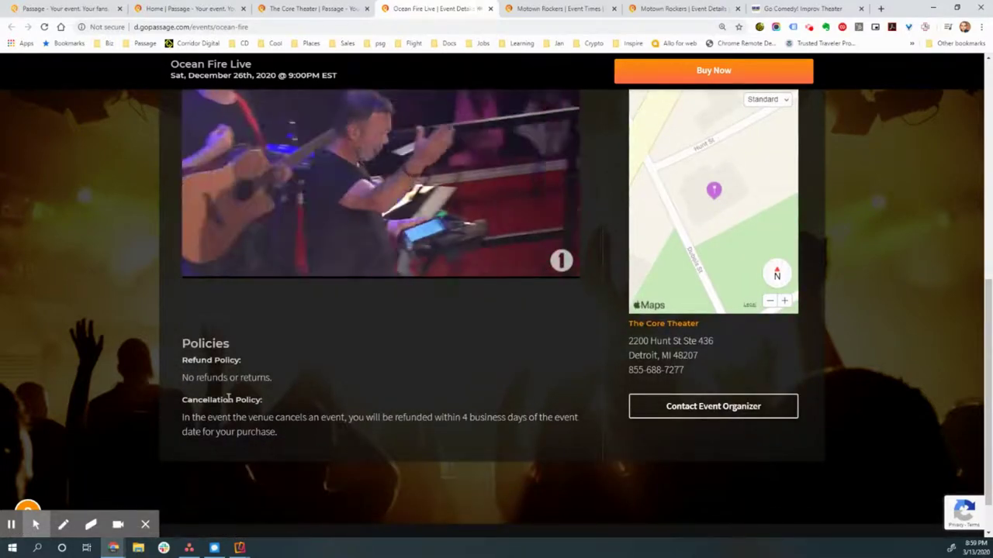
pyautogui.scroll(-1, 228, 398)
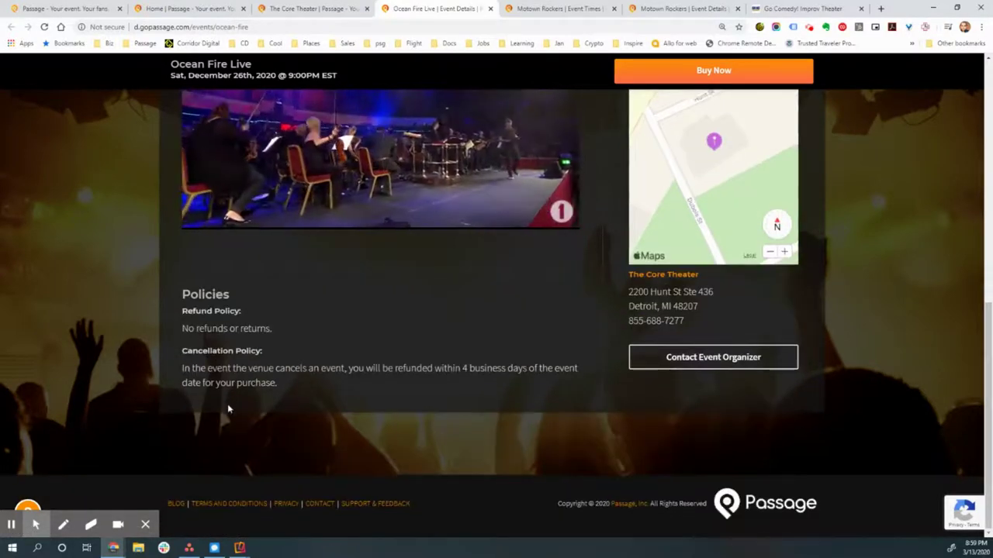
pyautogui.scroll(2, 224, 404)
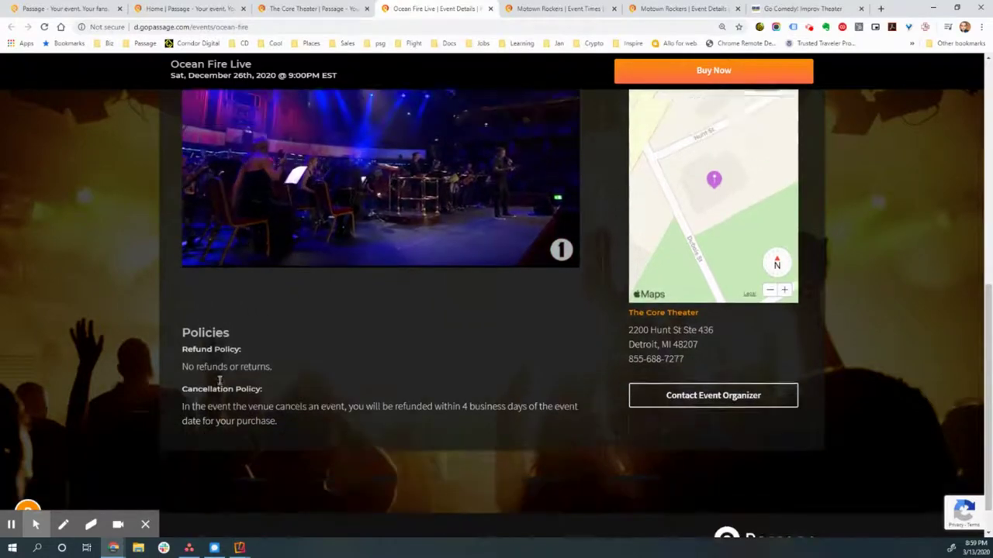
pyautogui.scroll(5, 218, 385)
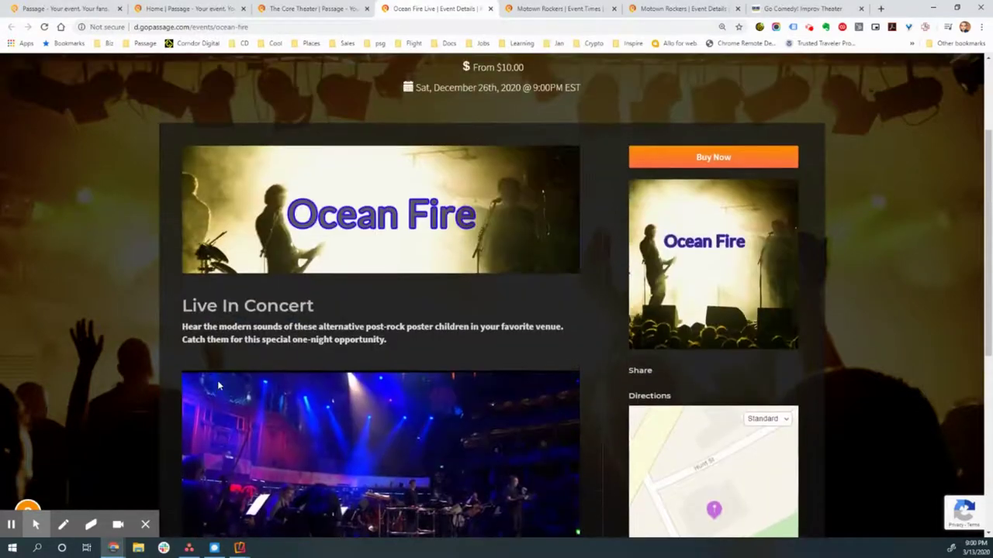
pyautogui.scroll(-2, 217, 386)
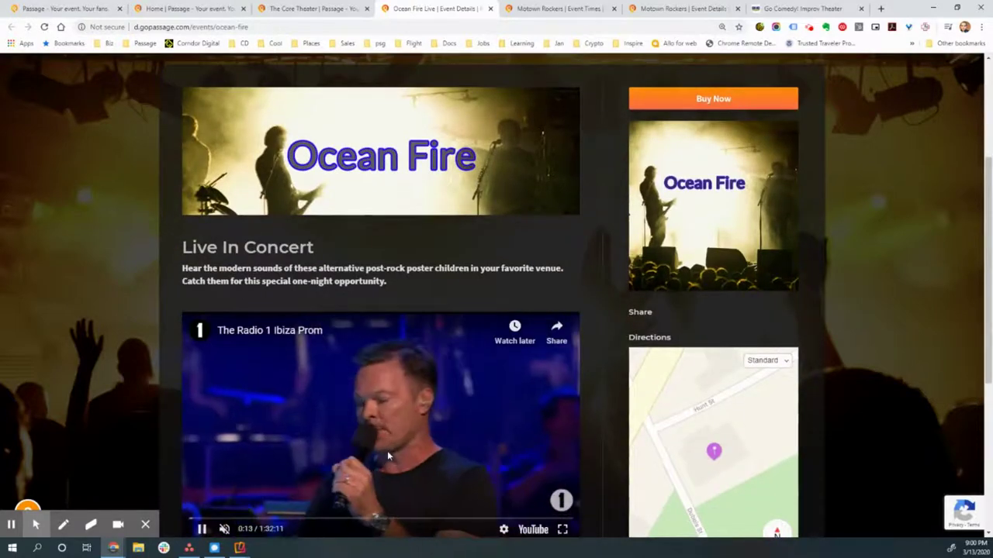
pyautogui.click(387, 456)
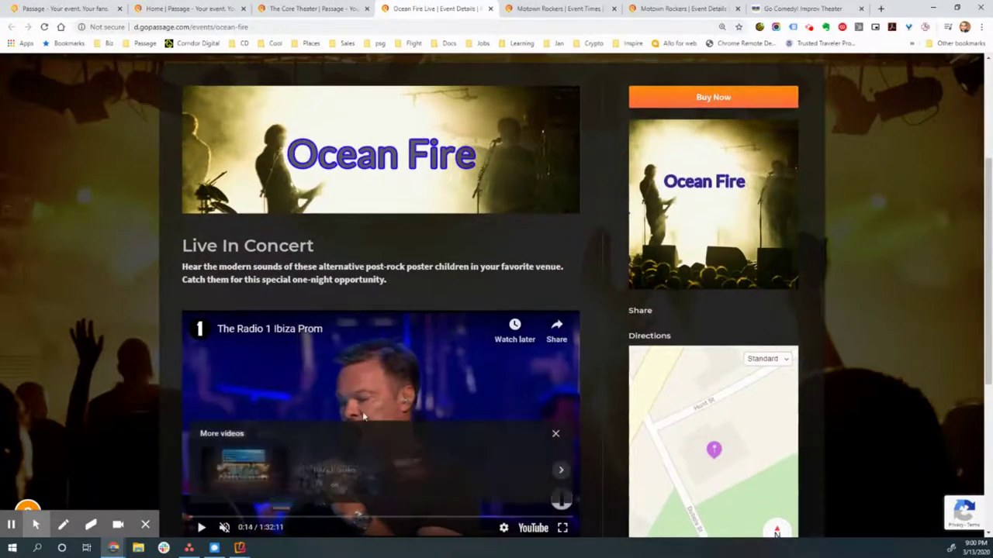
pyautogui.scroll(3, 362, 415)
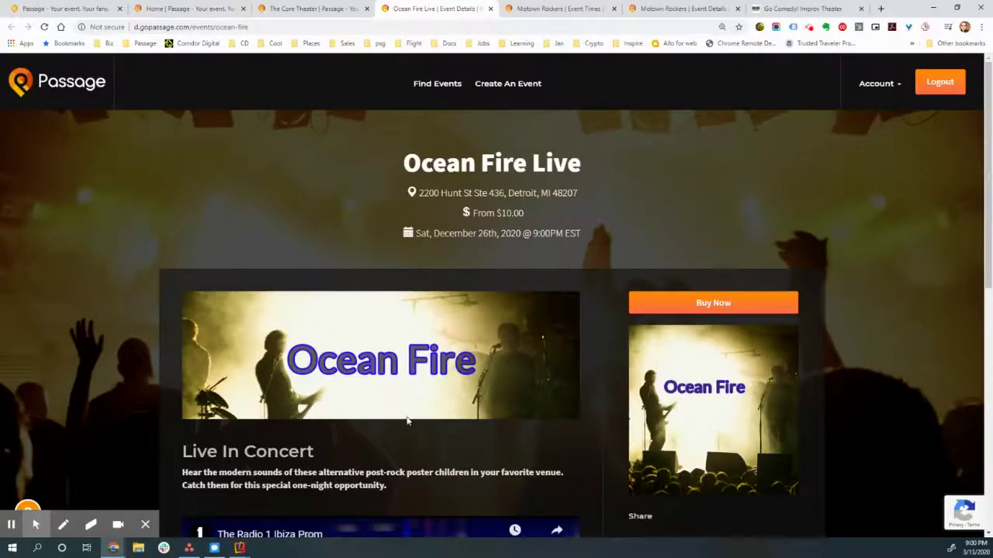
pyautogui.scroll(-2, 466, 383)
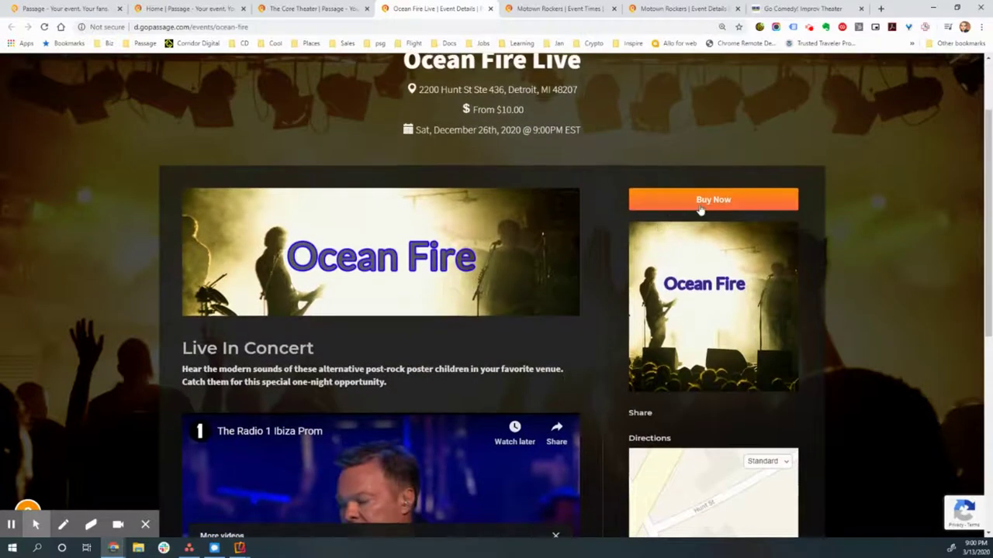
# Step: Start the Ocean Fire Live ticket purchase with Buy Now
pyautogui.click(713, 201)
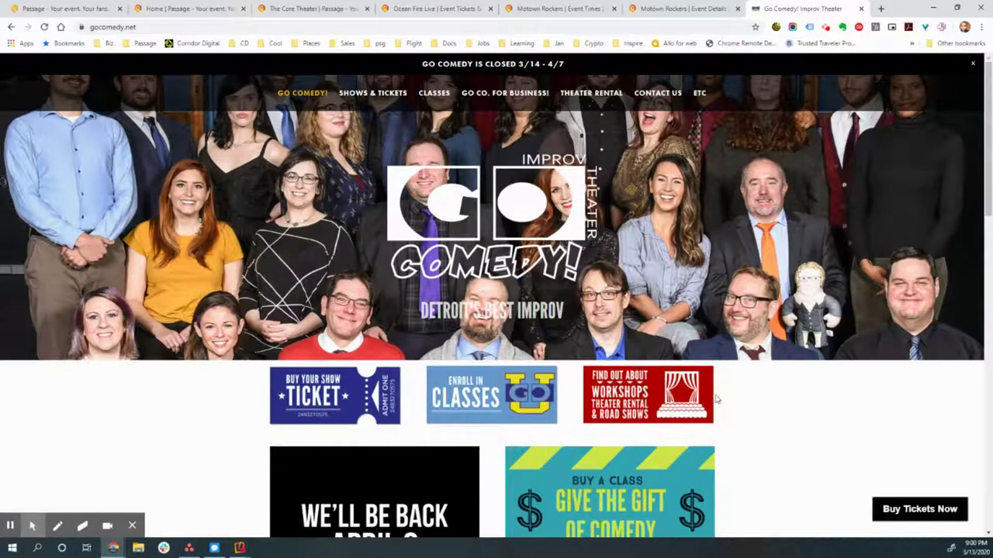
pyautogui.click(916, 512)
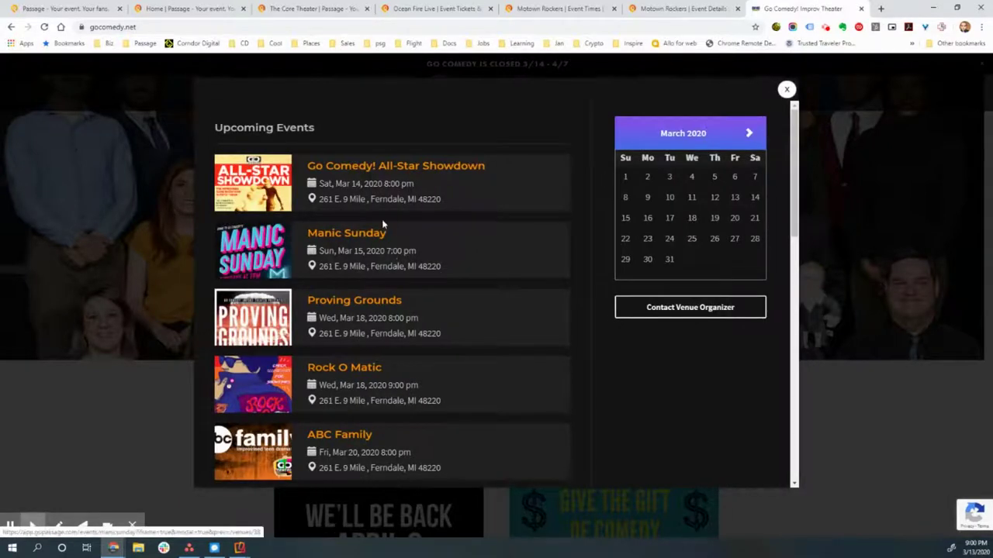
pyautogui.scroll(-2, 383, 224)
pyautogui.scroll(2, 383, 224)
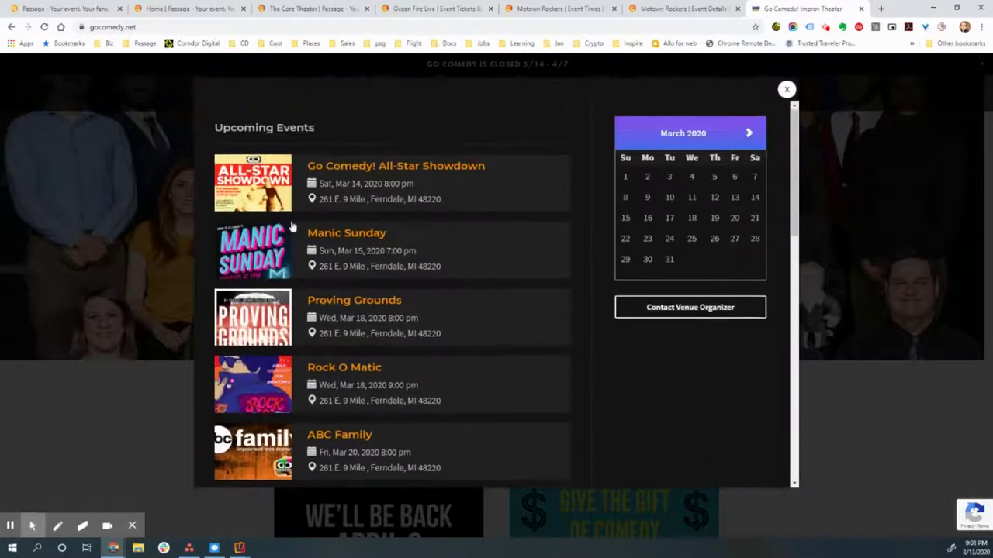
pyautogui.scroll(-1, 256, 310)
pyautogui.scroll(-5, 256, 314)
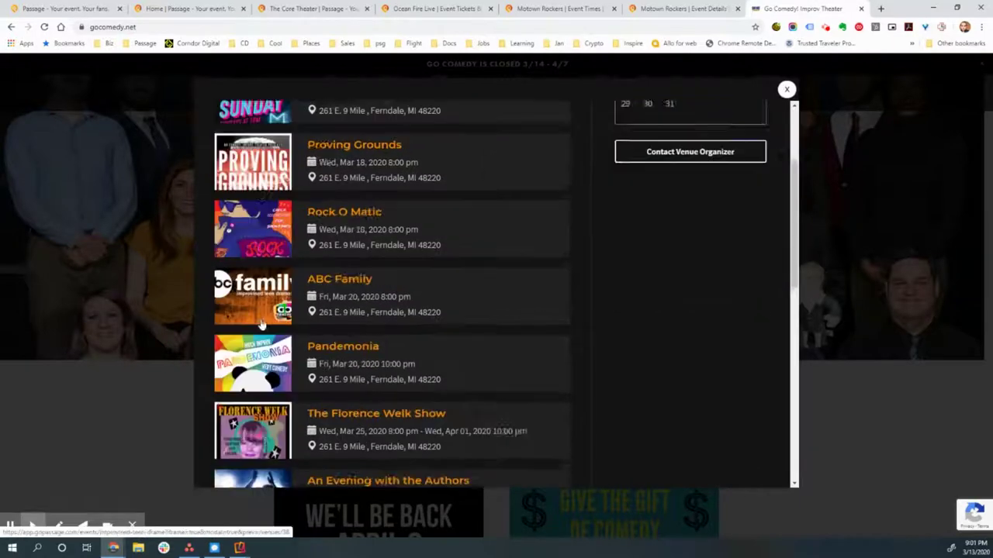
pyautogui.scroll(5, 615, 229)
pyautogui.scroll(1, 615, 229)
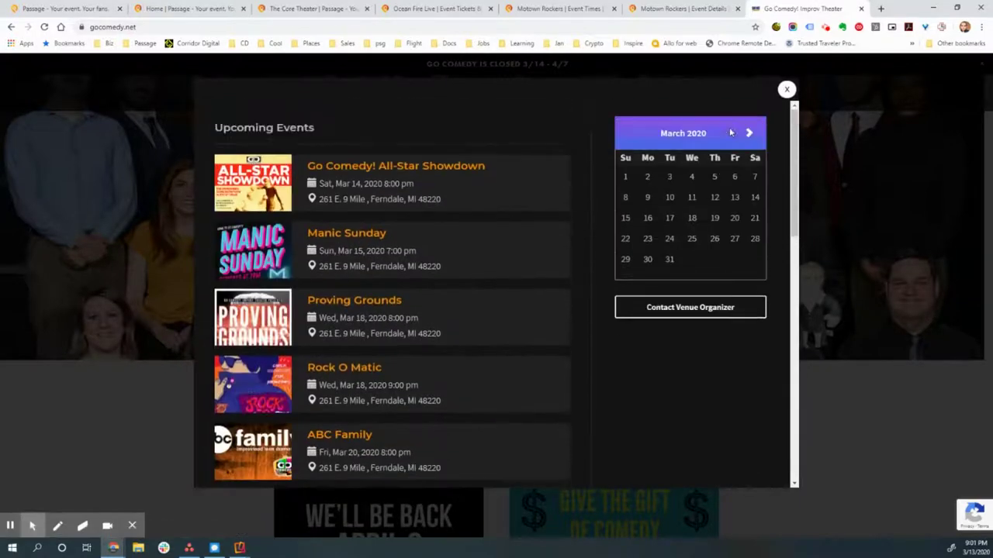
pyautogui.click(749, 134)
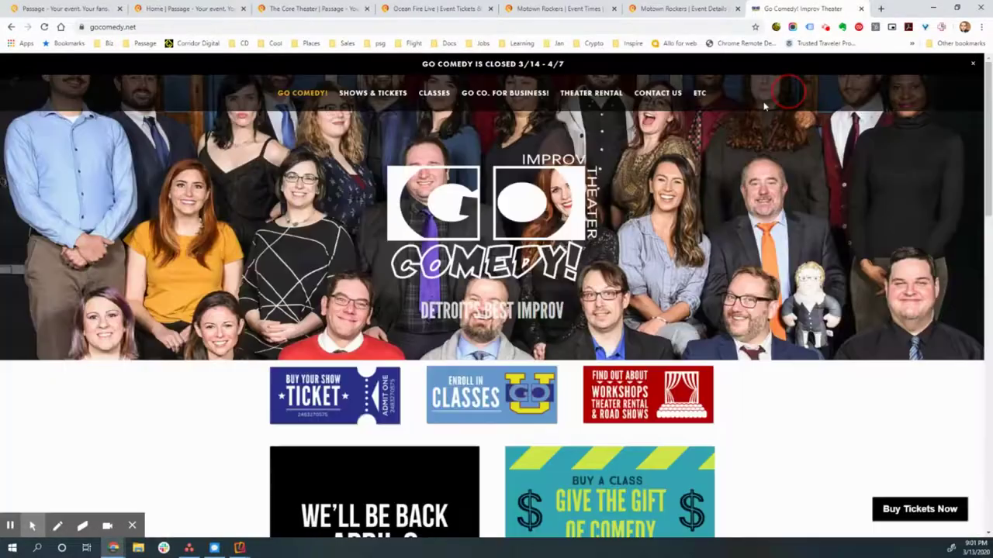
pyautogui.click(787, 89)
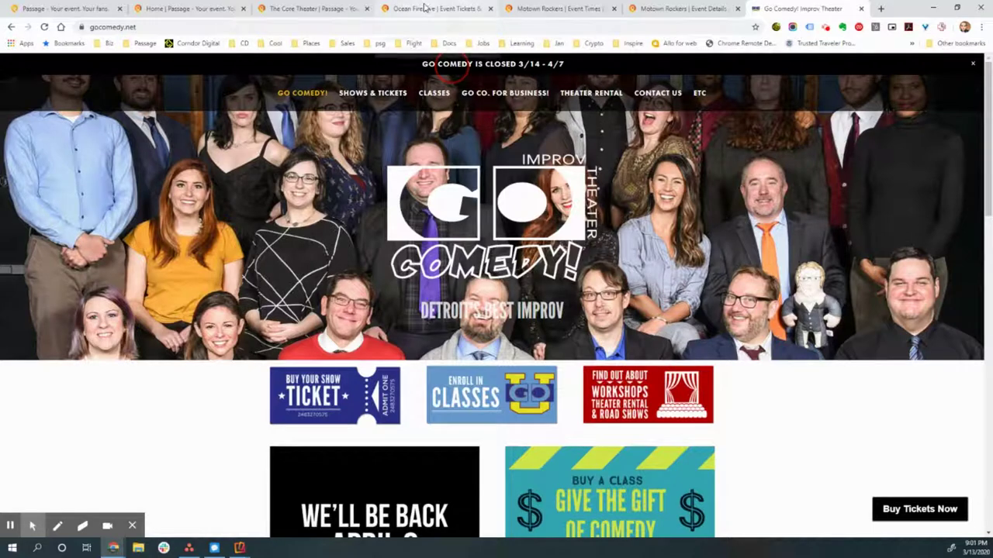
# Step: Return to the Ocean Fire Live tickets page and highlight the Ticket Packages listing and show date
pyautogui.click(425, 8)
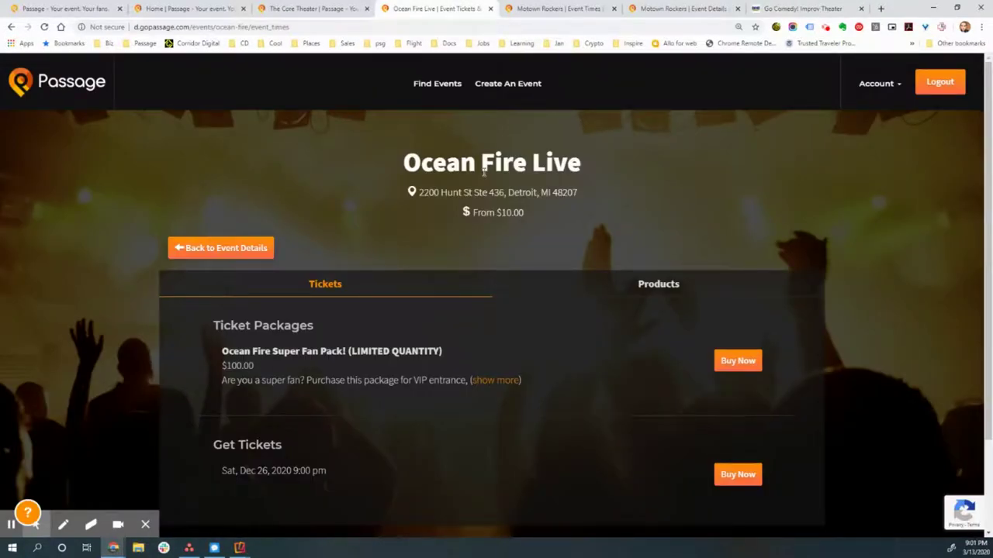
pyautogui.scroll(-1, 388, 178)
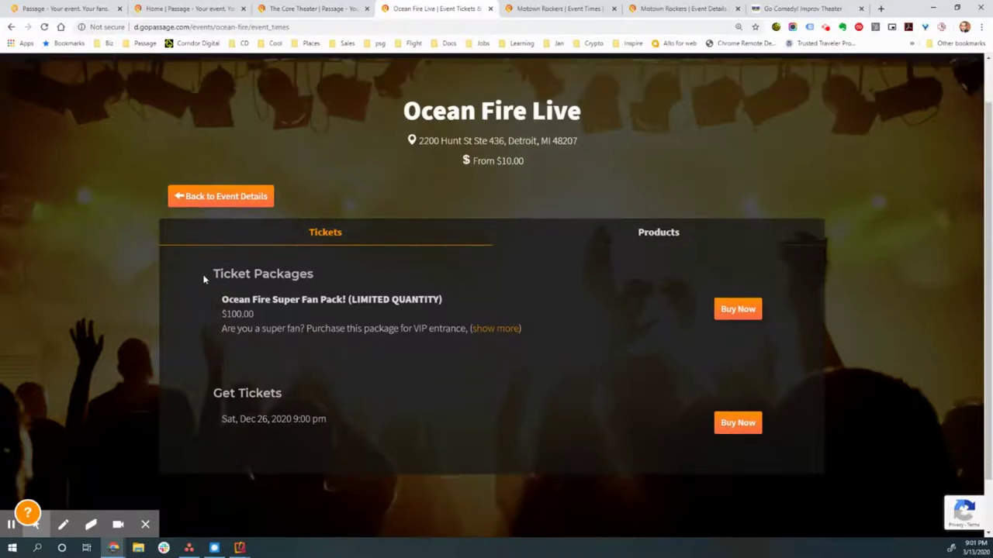
pyautogui.moveTo(204, 278); pyautogui.dragTo(415, 318)
pyautogui.click(415, 318)
pyautogui.moveTo(281, 419); pyautogui.dragTo(328, 419)
pyautogui.click(417, 389)
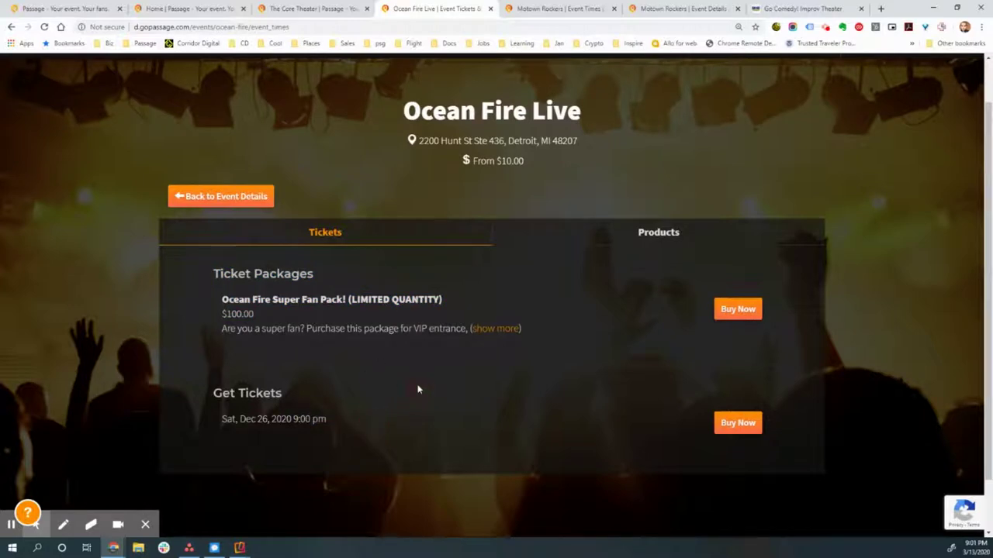
# Step: Open the Ocean Fire Super Fan Pack, point out its VIP ticket and Backstage Pass, and choose a Medium T-shirt
pyautogui.click(743, 310)
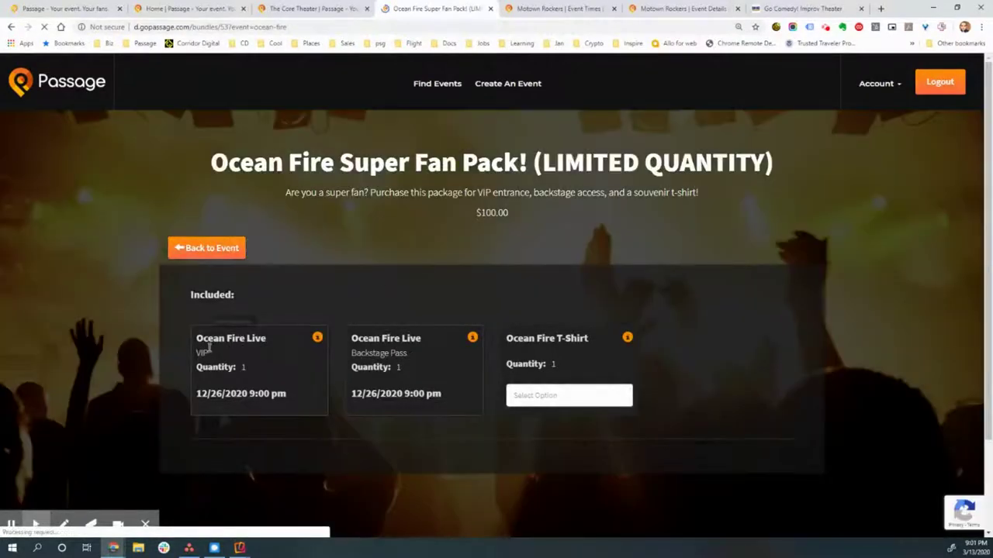
pyautogui.doubleClick(198, 353)
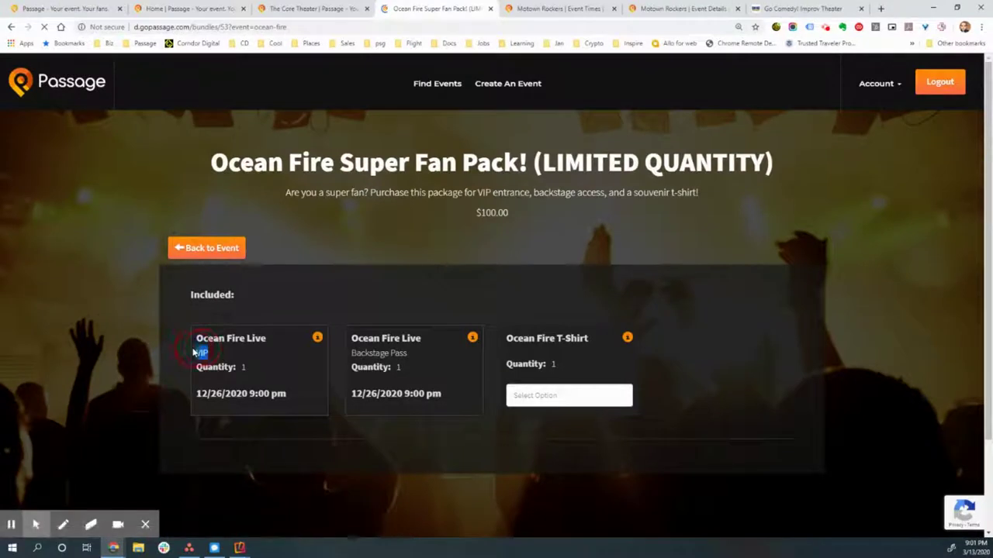
pyautogui.tripleClick(400, 353)
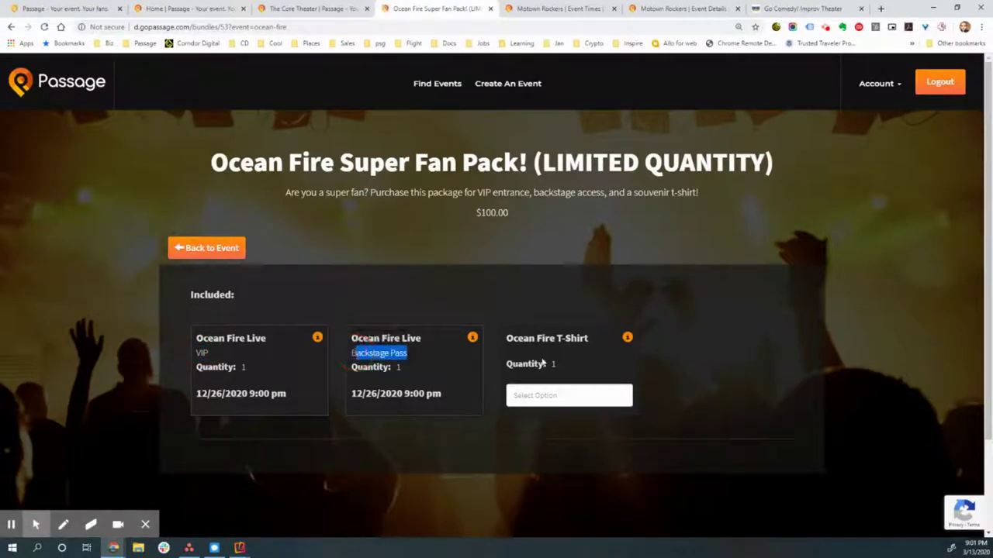
pyautogui.click(547, 397)
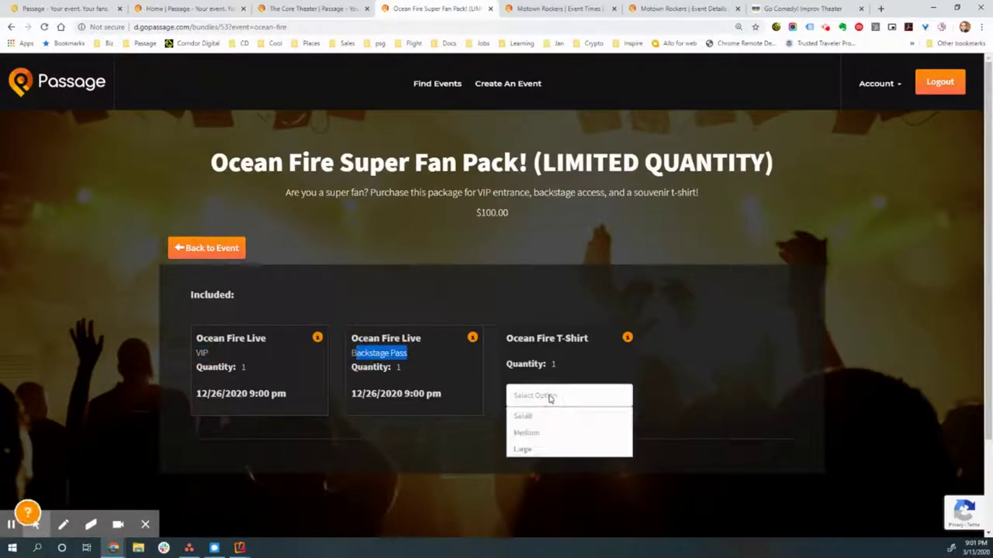
pyautogui.click(530, 439)
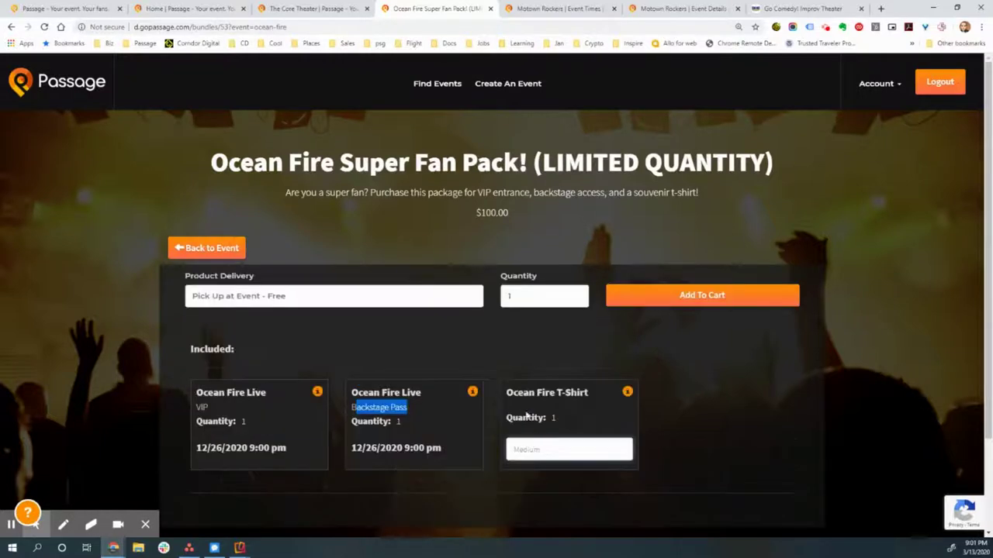
pyautogui.click(256, 410)
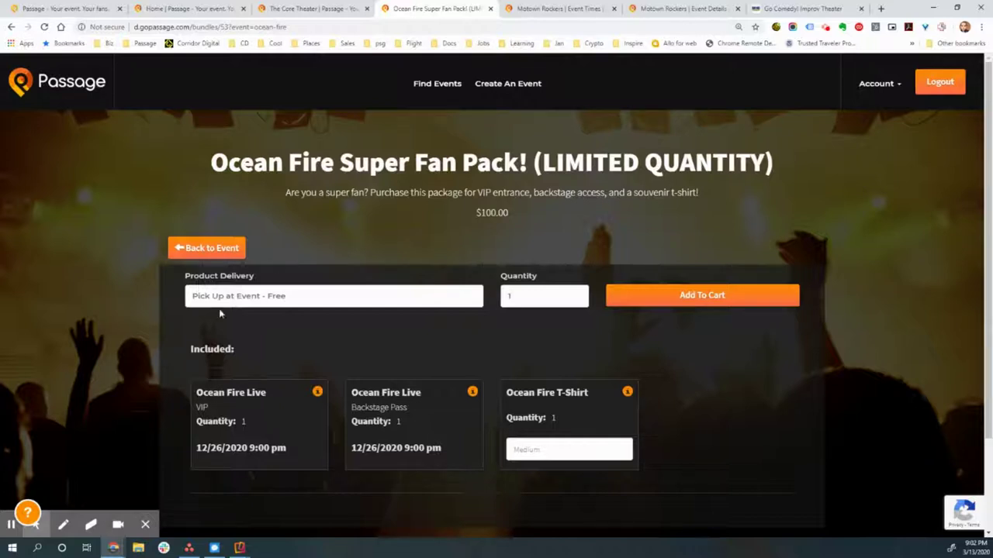
# Step: Go back to Ocean Fire Live, open the Dec 26 9:00 pm tickets, and highlight General Admission at $12.00
pyautogui.click(219, 248)
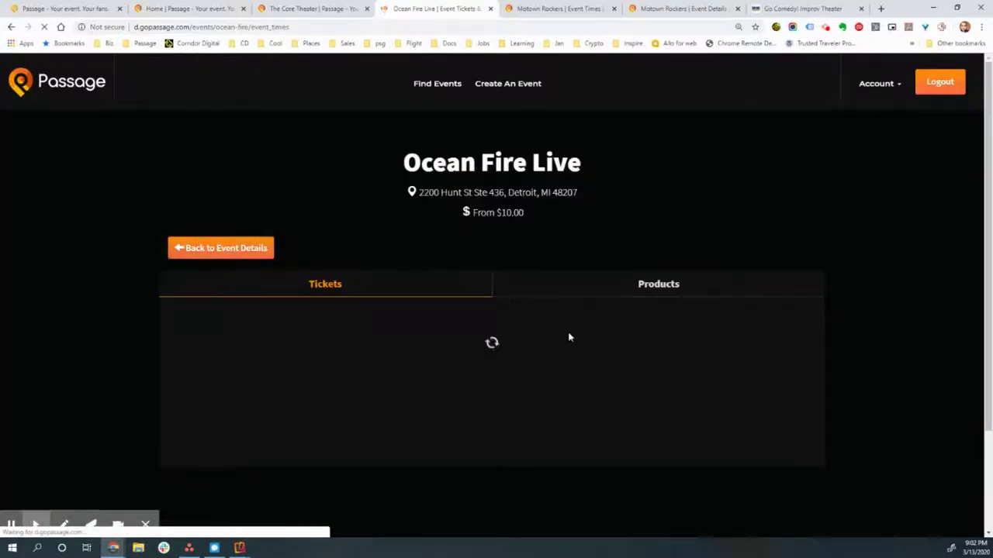
pyautogui.scroll(-2, 496, 392)
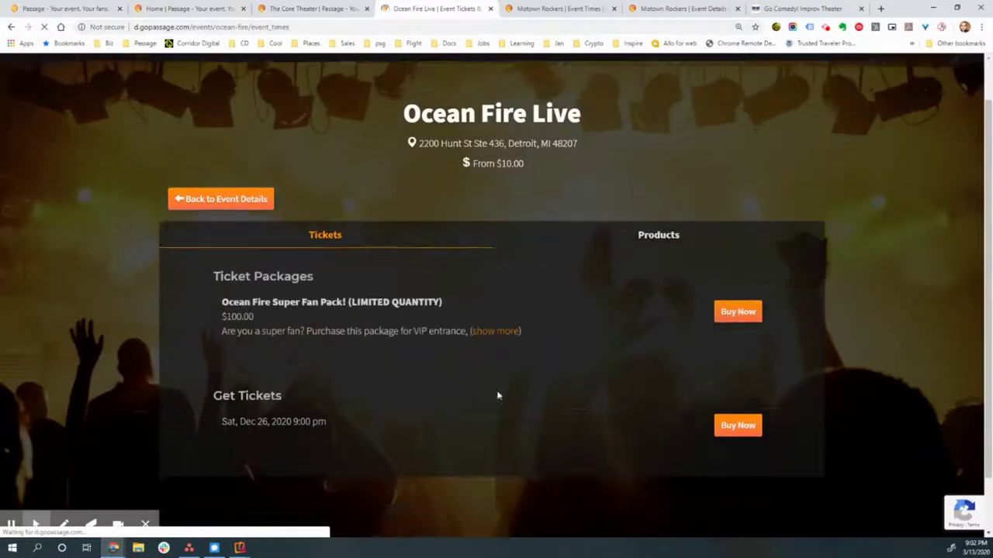
pyautogui.click(750, 373)
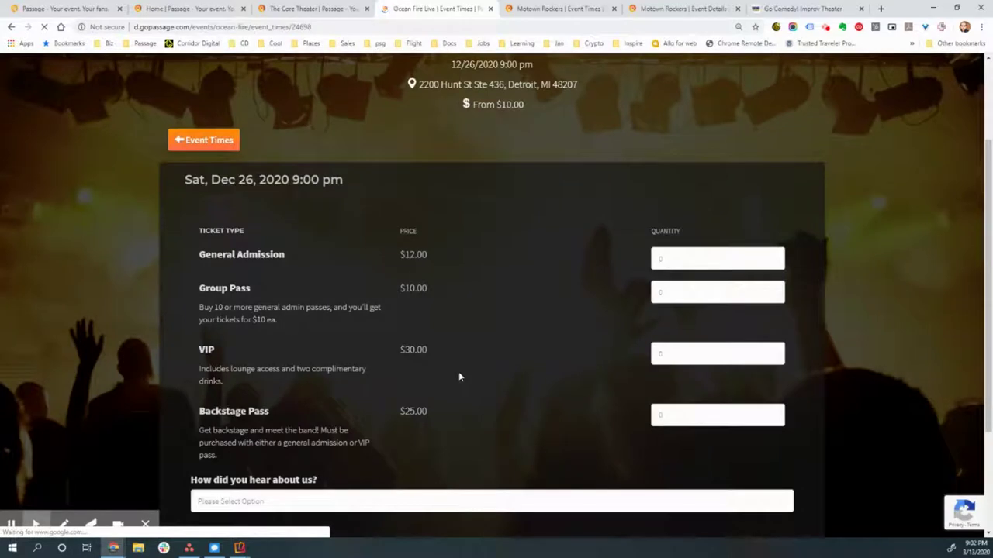
pyautogui.scroll(1, 459, 377)
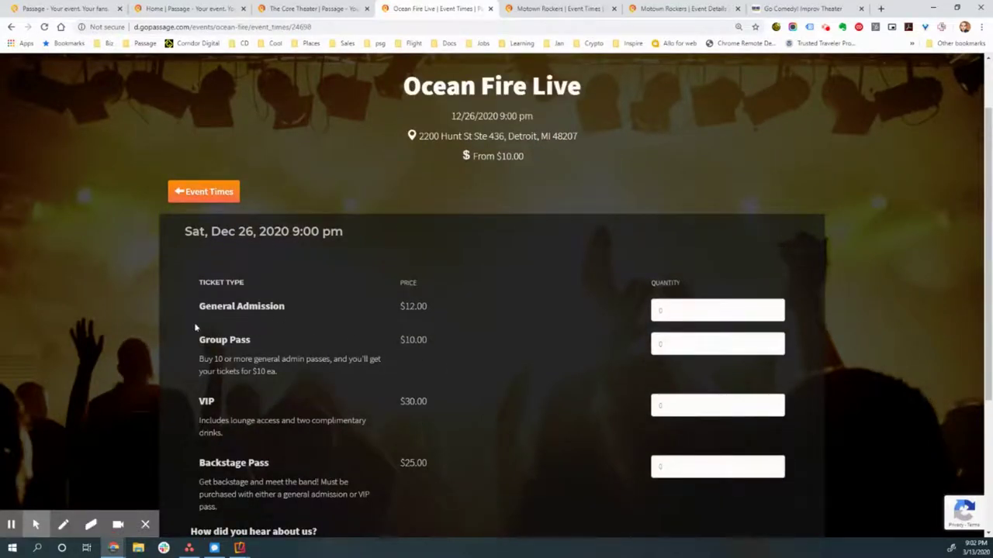
pyautogui.tripleClick(341, 304)
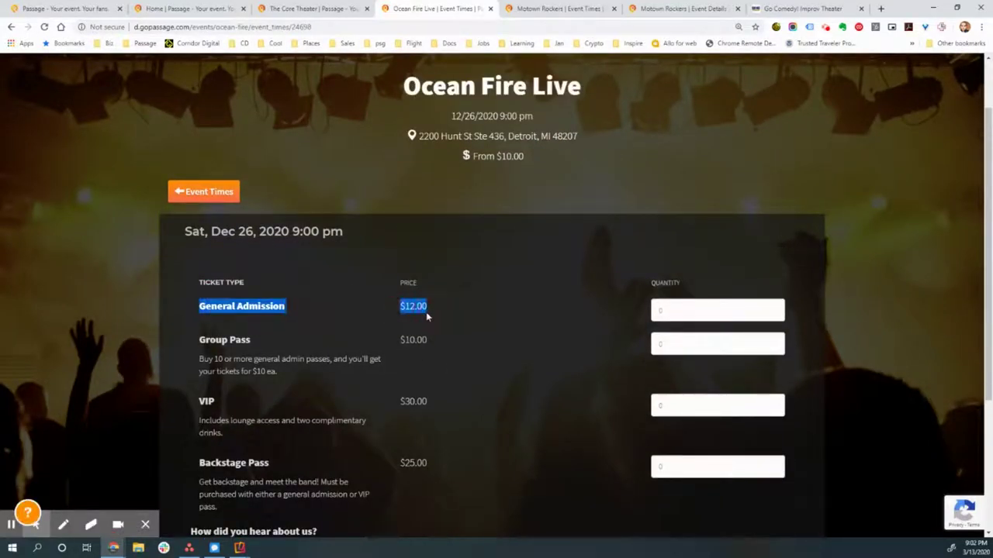
pyautogui.click(425, 312)
pyautogui.moveTo(426, 311); pyautogui.dragTo(198, 306)
pyautogui.click(214, 305)
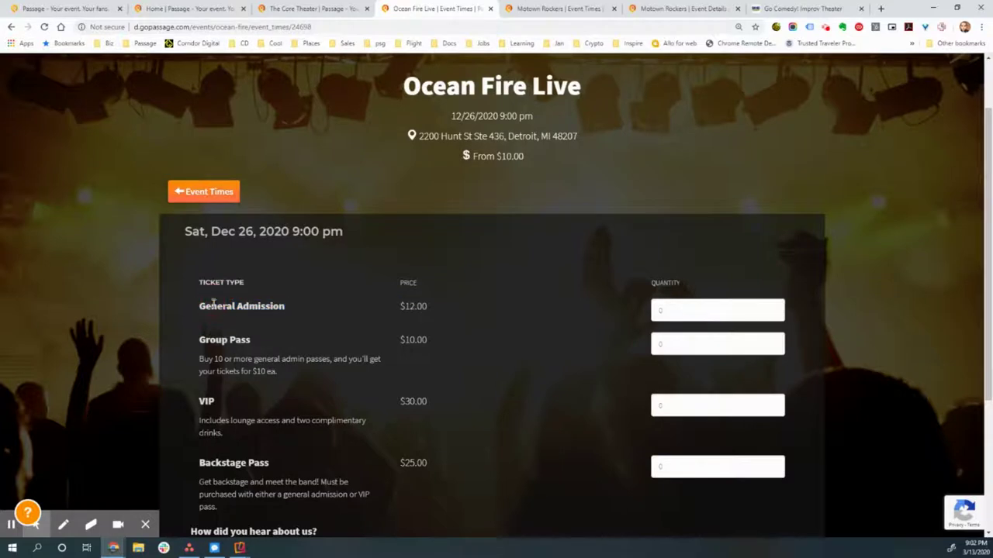
# Step: Scroll down and point out the Backstage Pass ticket type
pyautogui.scroll(-1, 243, 400)
pyautogui.scroll(-1, 241, 400)
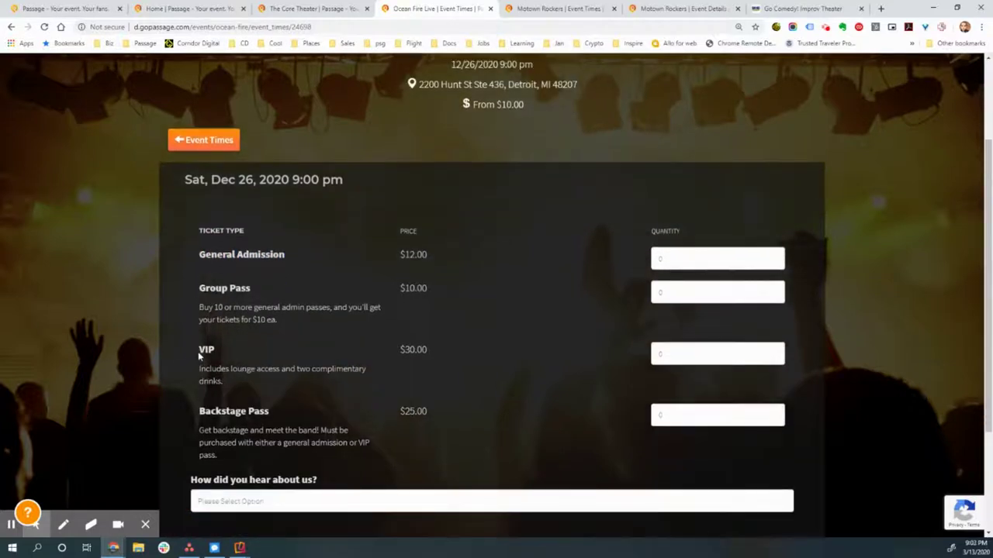
pyautogui.moveTo(194, 359); pyautogui.dragTo(265, 355)
pyautogui.moveTo(209, 411); pyautogui.dragTo(317, 421)
pyautogui.click(321, 421)
# Step: Highlight the Group Pass buy-10-or-more discount and its $10 price versus $12, leaving quantity at 0
pyautogui.moveTo(195, 289); pyautogui.dragTo(317, 294)
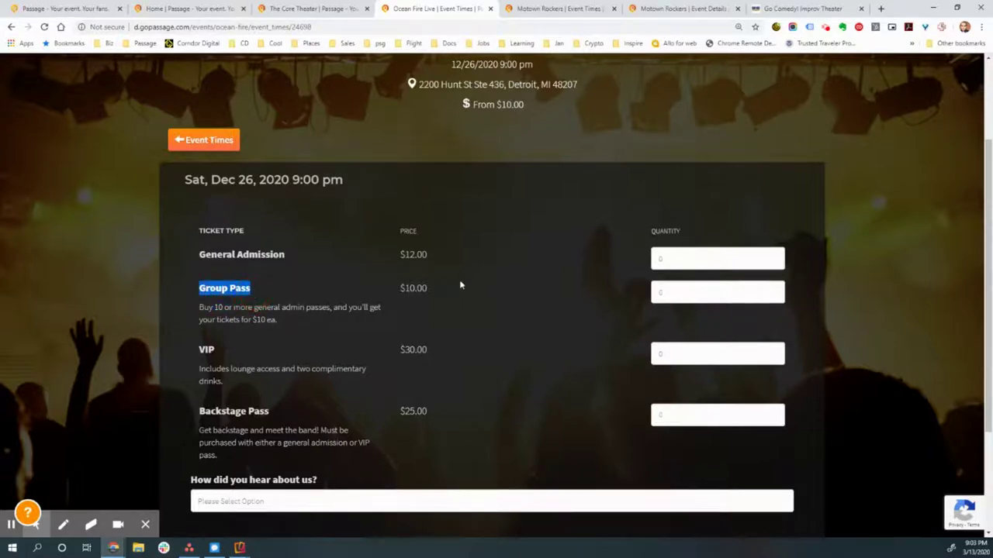
pyautogui.moveTo(195, 307)
pyautogui.mouseDown()
pyautogui.moveTo(275, 310)
pyautogui.moveTo(208, 309)
pyautogui.mouseUp()
pyautogui.click(224, 309)
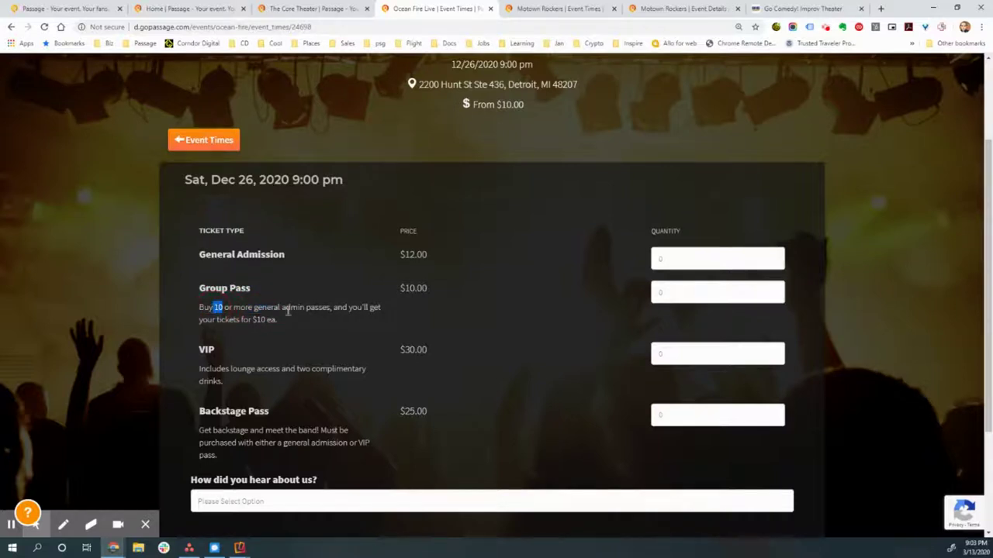
pyautogui.click(392, 255)
pyautogui.moveTo(396, 256); pyautogui.dragTo(427, 256)
pyautogui.moveTo(400, 287); pyautogui.dragTo(417, 290)
pyautogui.click(395, 311)
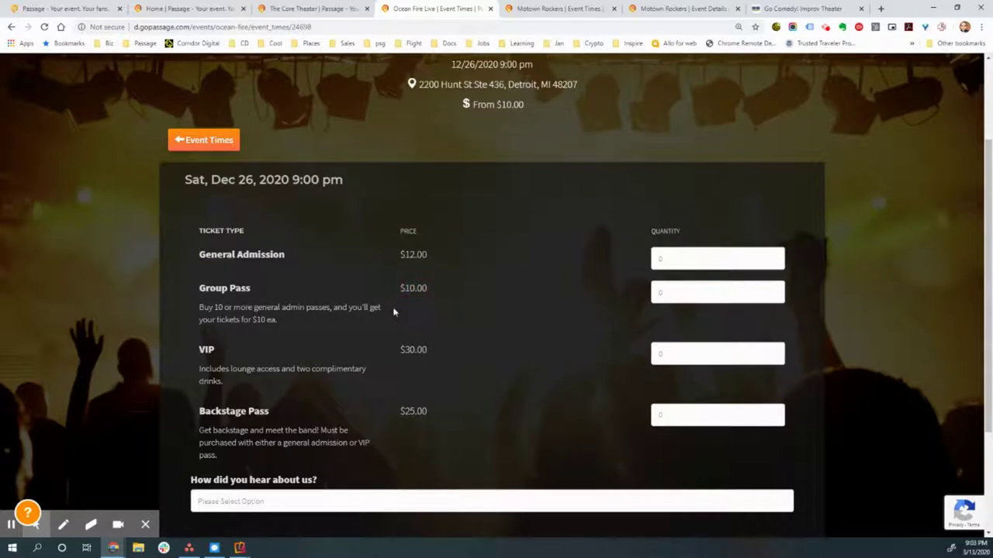
pyautogui.click(738, 289)
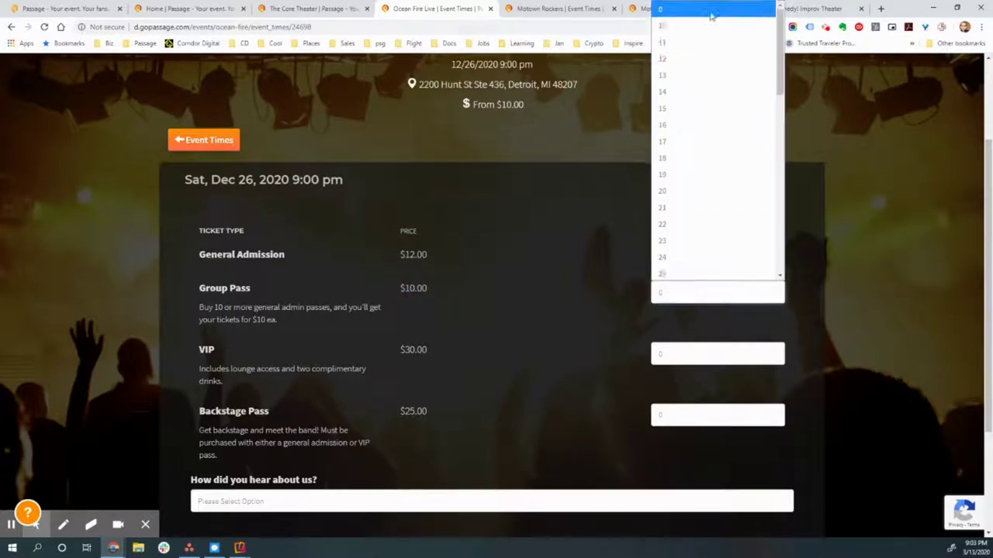
pyautogui.click(469, 290)
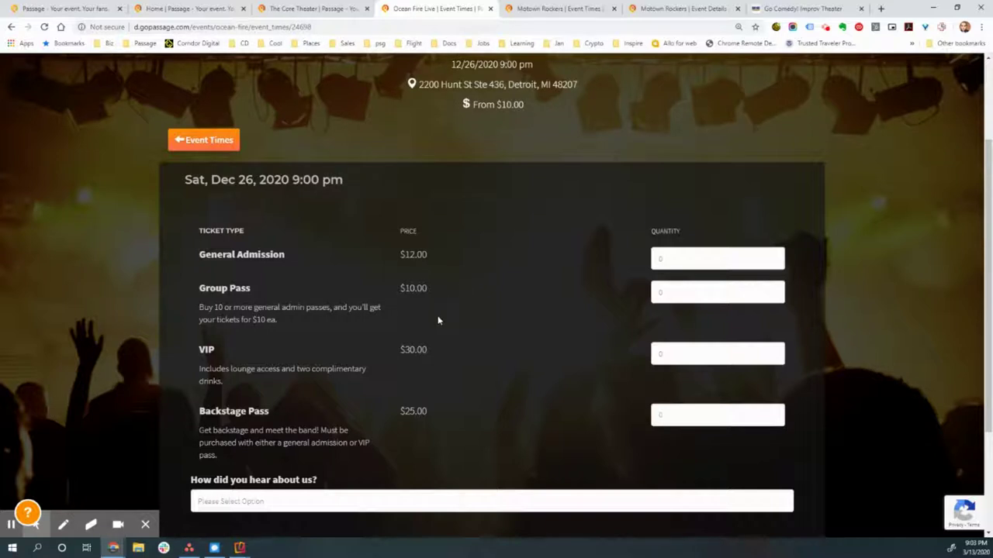
# Step: Point out the 'How did you hear about us?' question and preview its answer choices
pyautogui.scroll(-1, 429, 327)
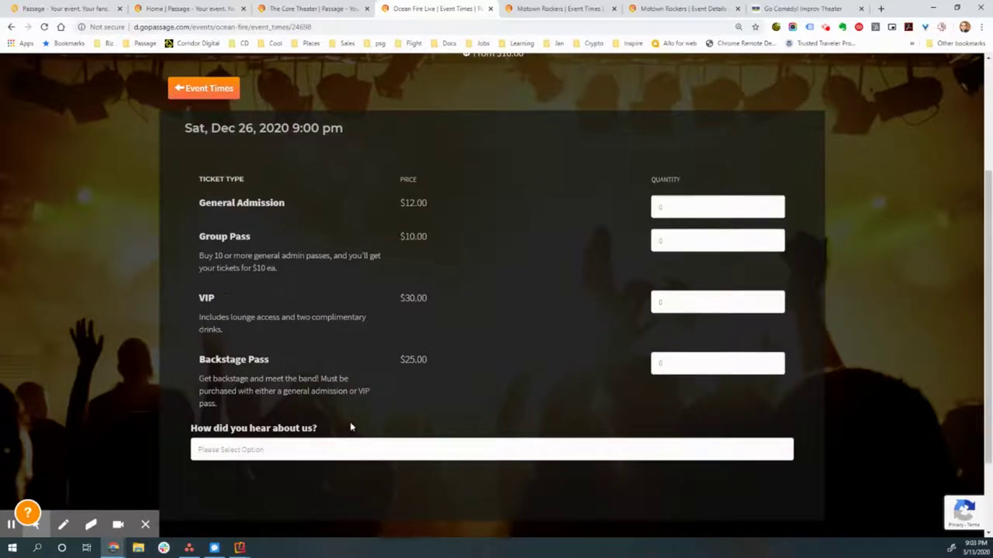
pyautogui.moveTo(318, 429); pyautogui.dragTo(190, 429)
pyautogui.click(239, 452)
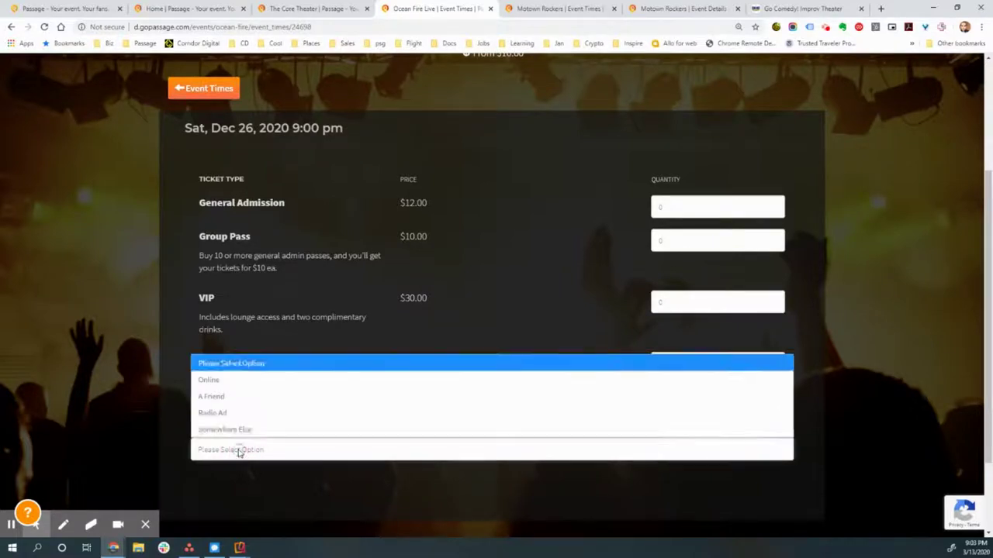
pyautogui.click(266, 482)
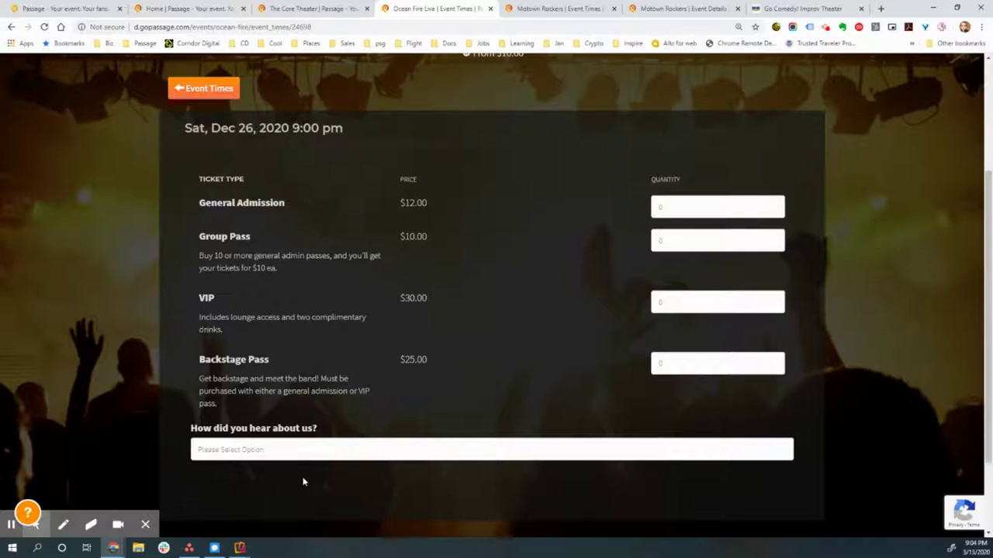
# Step: Set General Admission quantity to 2, answer 'A Friend', and add the tickets to the cart
pyautogui.click(663, 221)
pyautogui.click(661, 215)
pyautogui.click(670, 258)
pyautogui.click(465, 450)
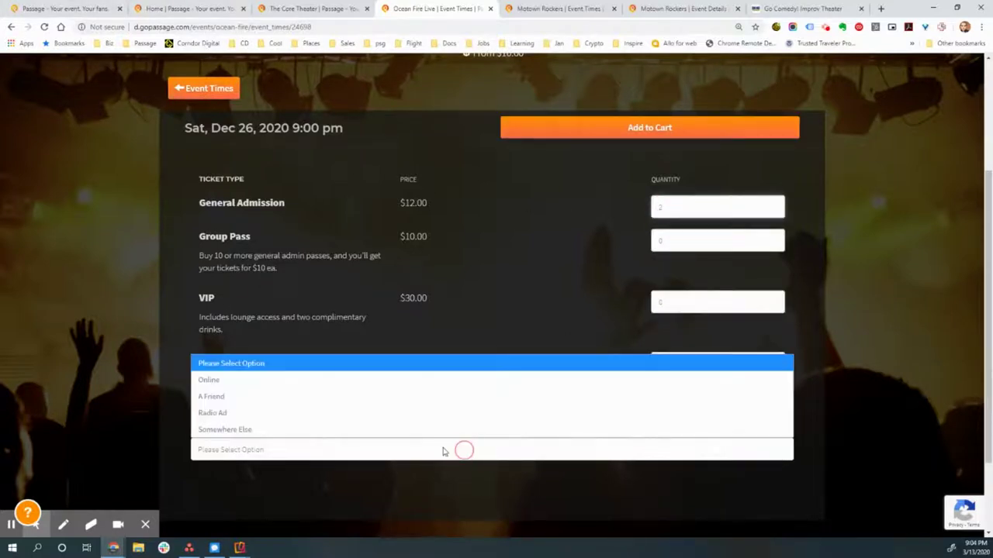
pyautogui.click(247, 397)
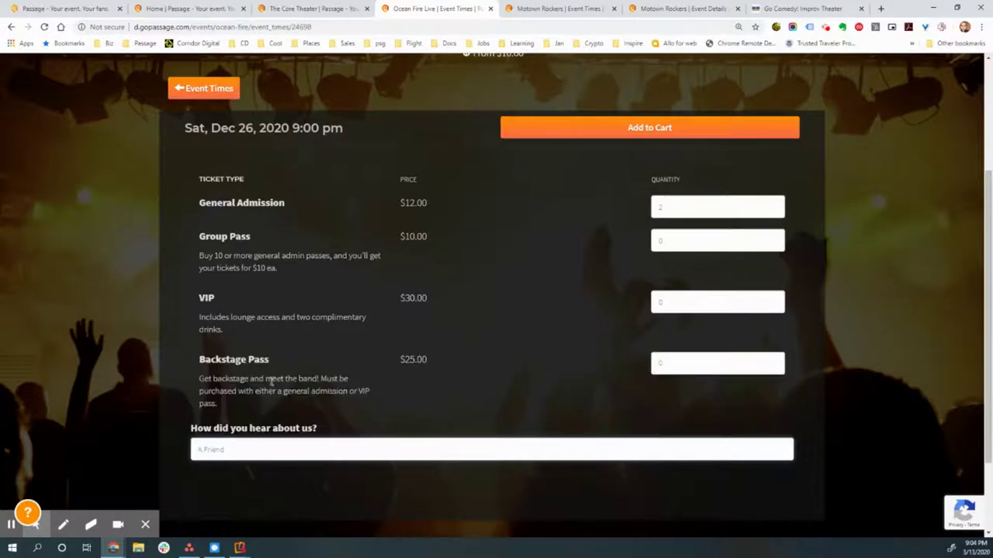
pyautogui.click(598, 132)
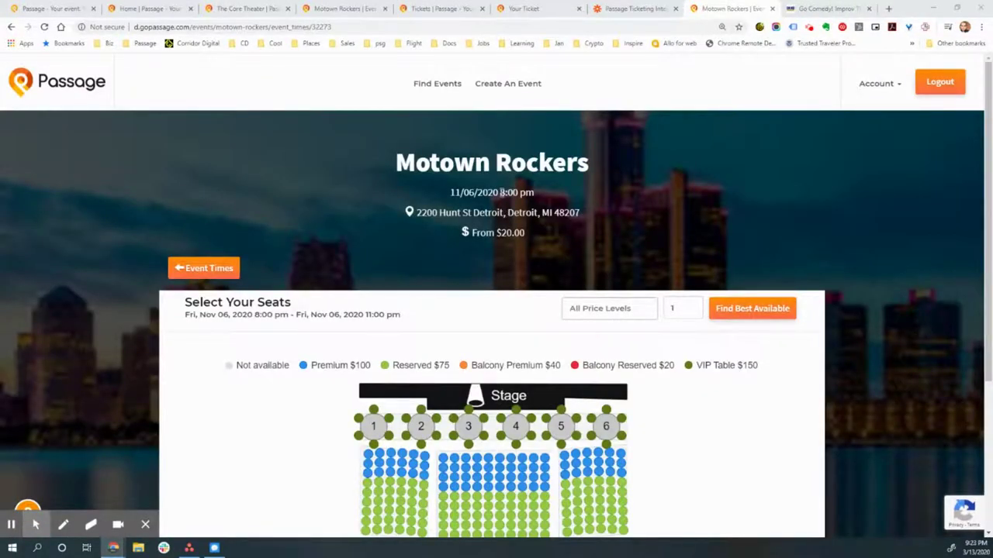
# Step: Select CENTER Row A Seat 4 and a seat at VIP Table 4, then add them to the cart
pyautogui.scroll(-2, 476, 218)
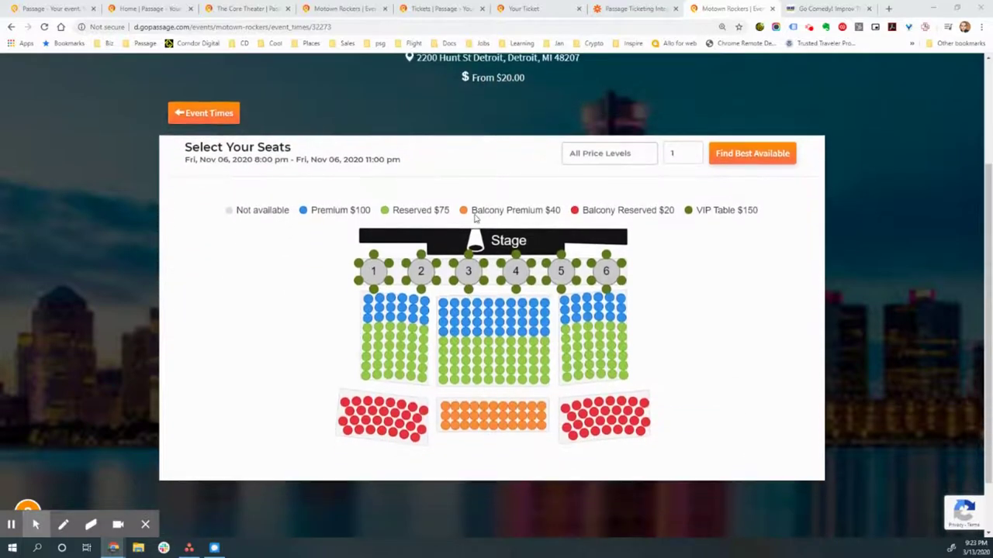
pyautogui.moveTo(511, 310)
pyautogui.scroll(1, 501, 341)
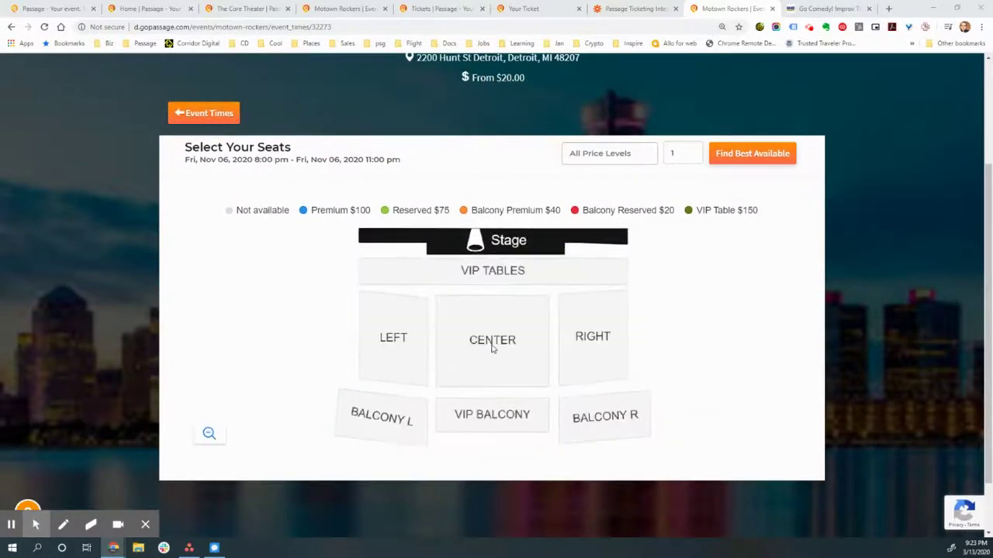
pyautogui.scroll(-1, 491, 345)
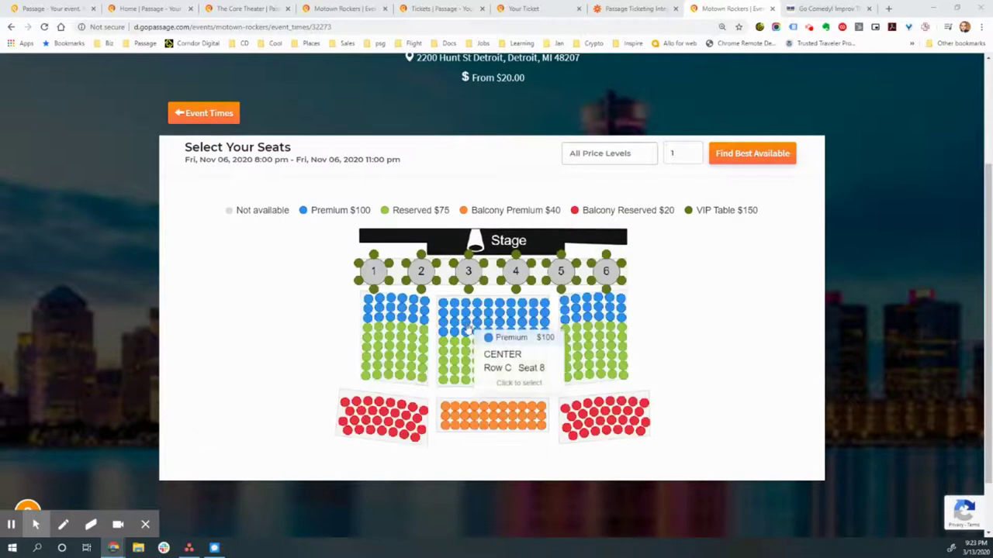
pyautogui.click(518, 305)
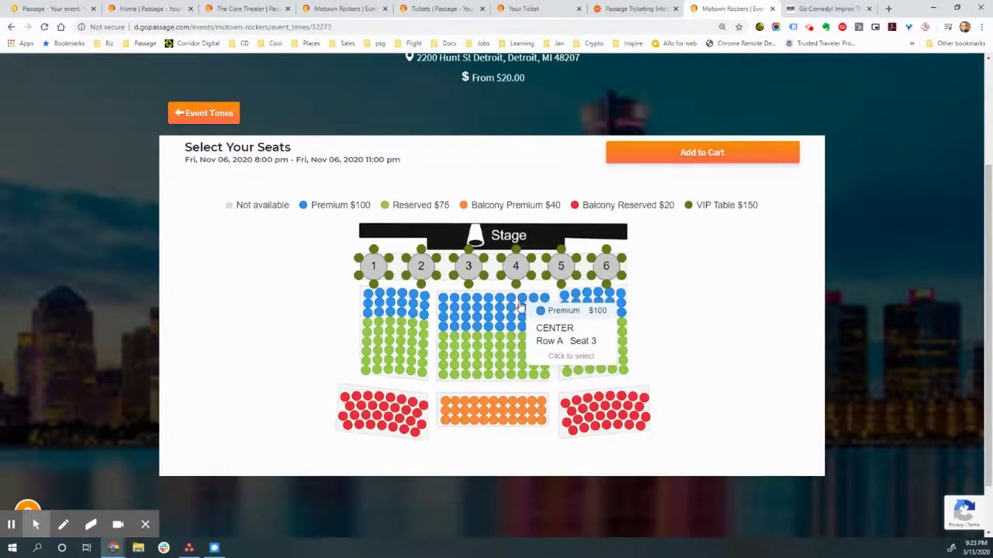
pyautogui.click(502, 268)
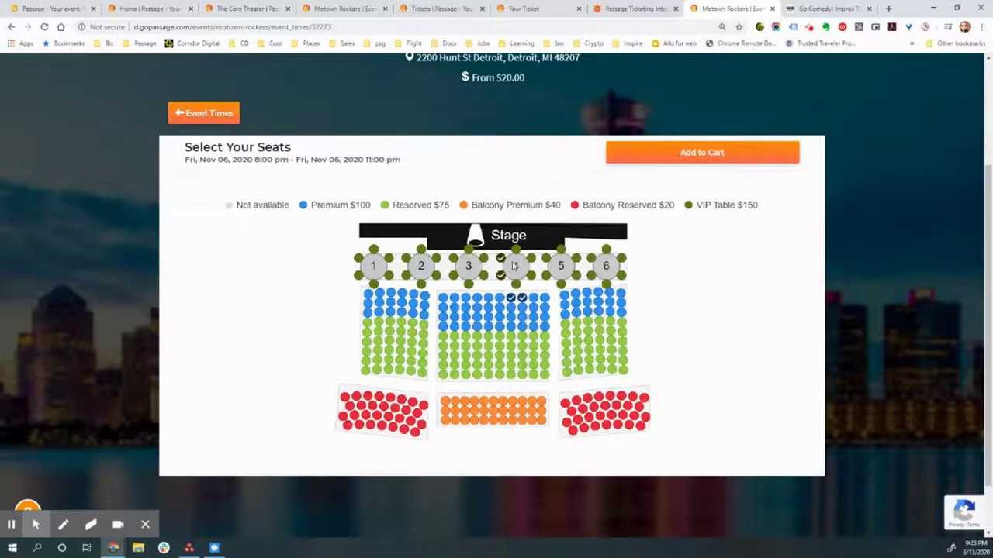
pyautogui.click(656, 155)
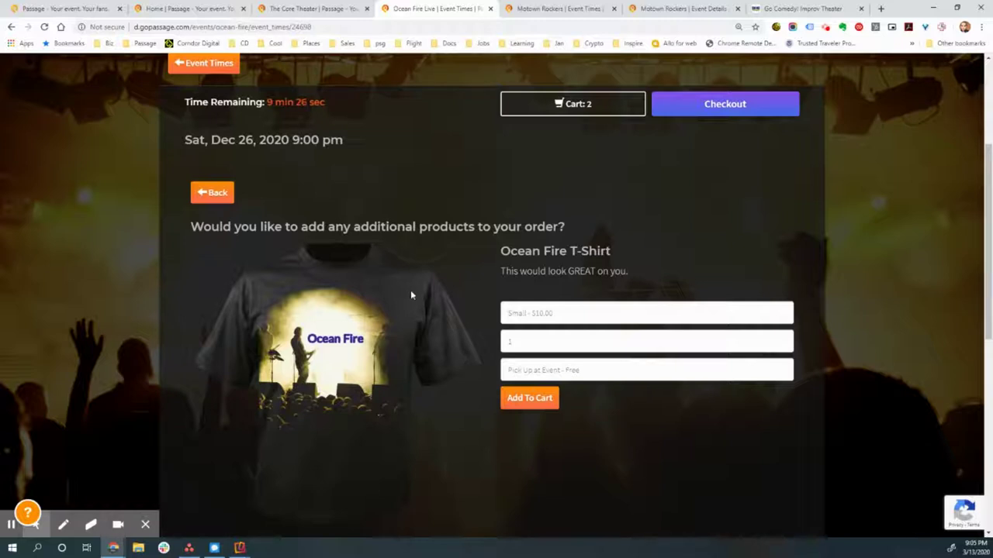
# Step: Review the Ocean Fire T-Shirt add-on, keeping its delivery as Pick Up at Event - Free
pyautogui.moveTo(321, 315); pyautogui.dragTo(324, 353)
pyautogui.click(376, 319)
pyautogui.click(622, 326)
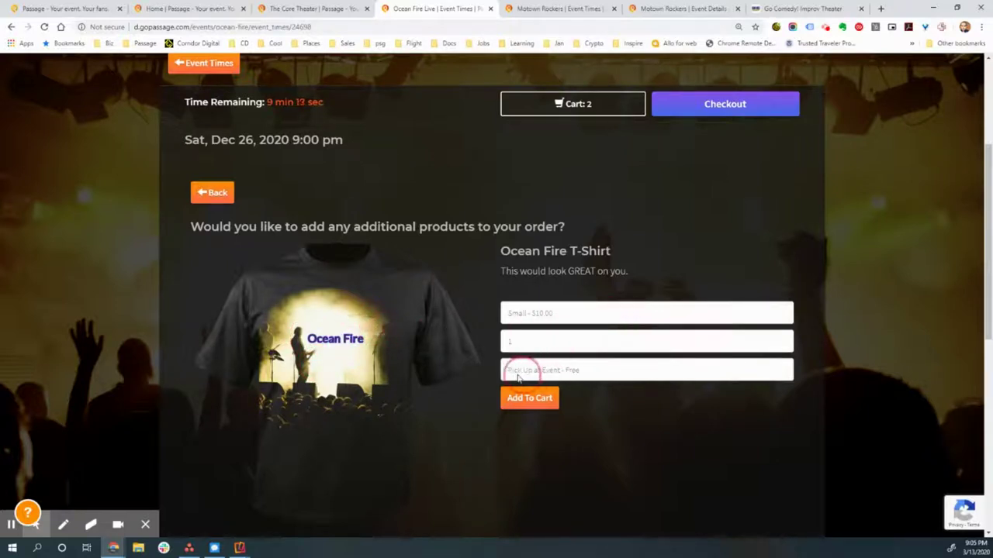
pyautogui.click(594, 373)
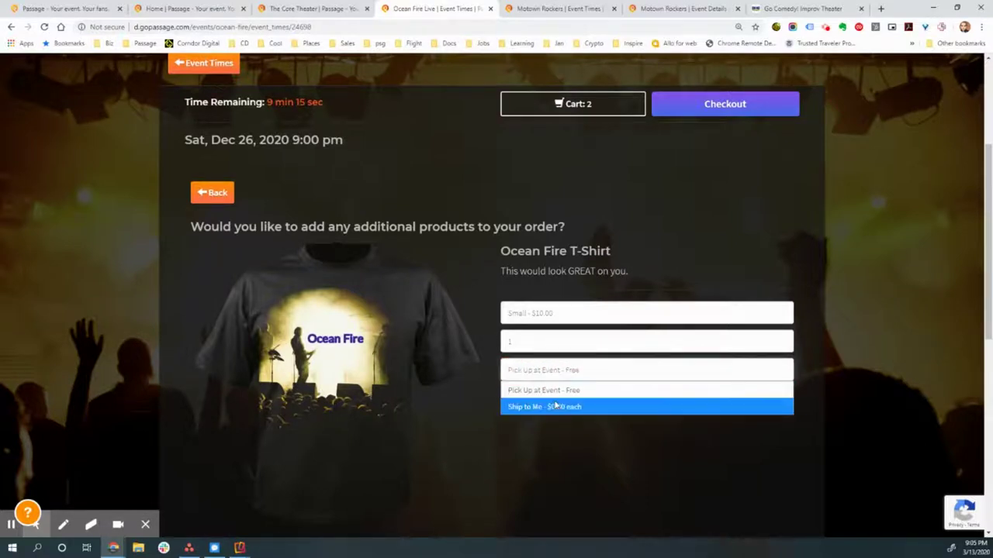
pyautogui.click(585, 427)
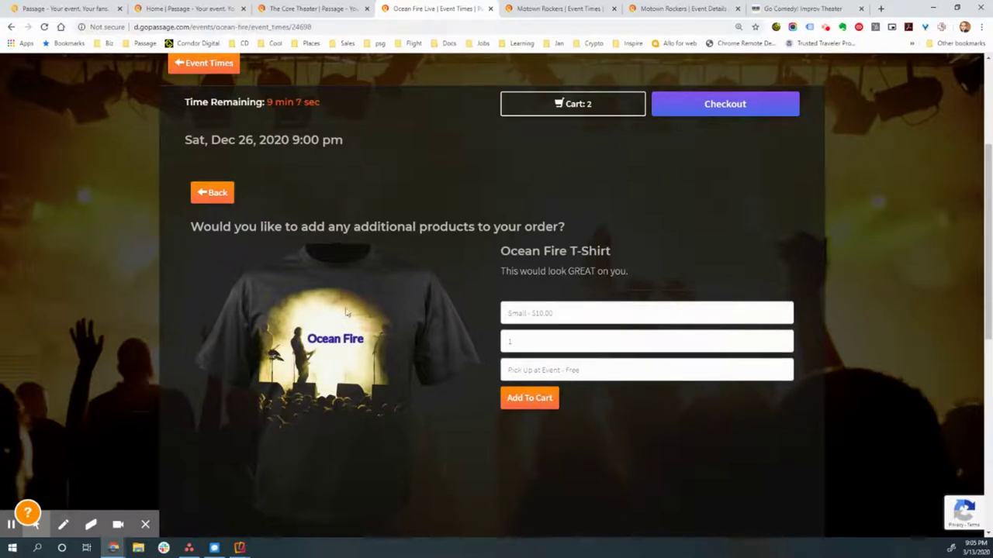
pyautogui.click(342, 371)
pyautogui.scroll(-5, 339, 395)
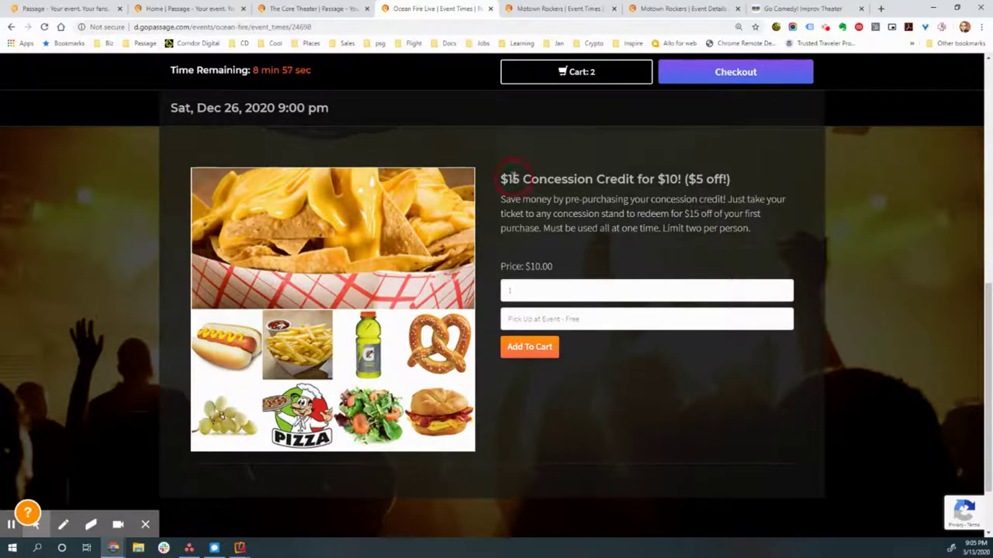
pyautogui.moveTo(504, 180); pyautogui.dragTo(689, 179)
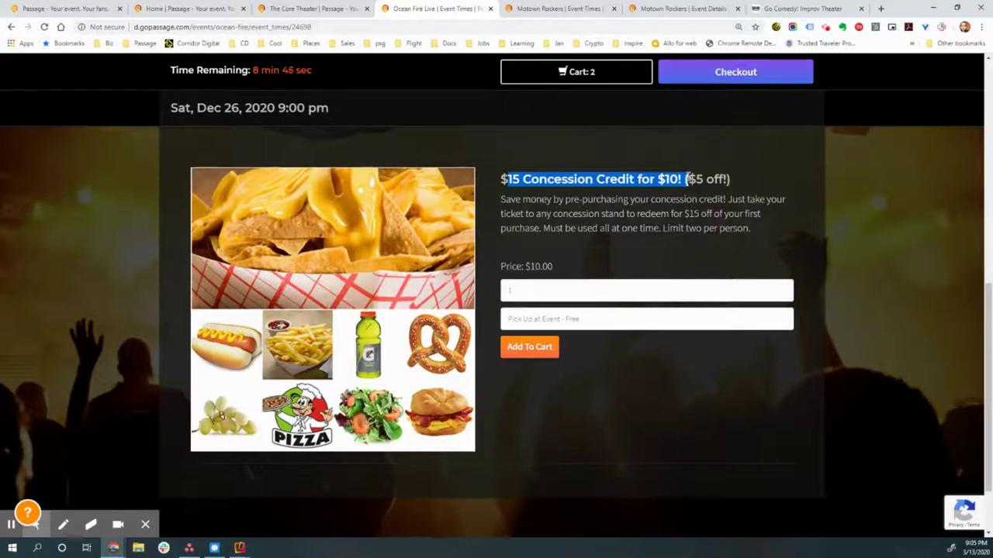
pyautogui.click(656, 240)
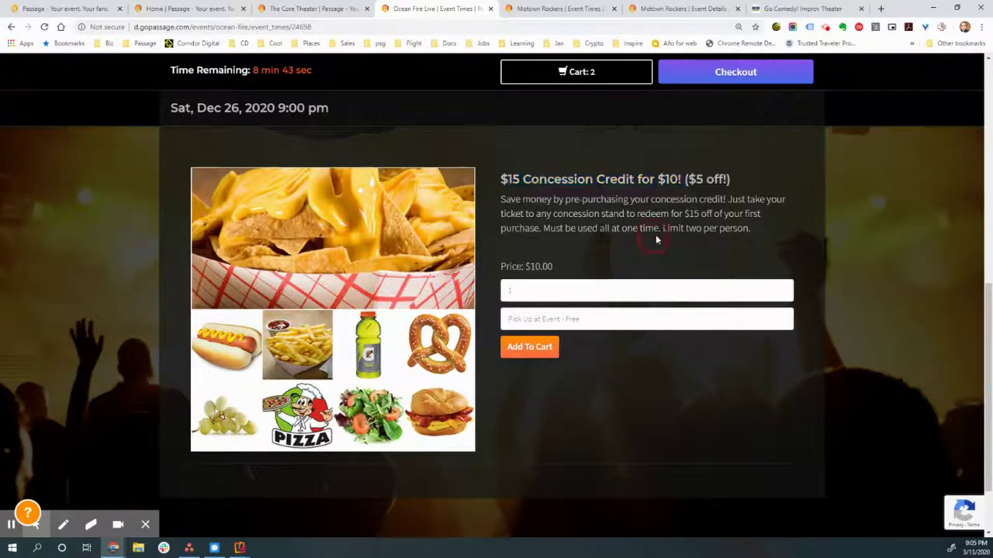
pyautogui.scroll(2, 640, 225)
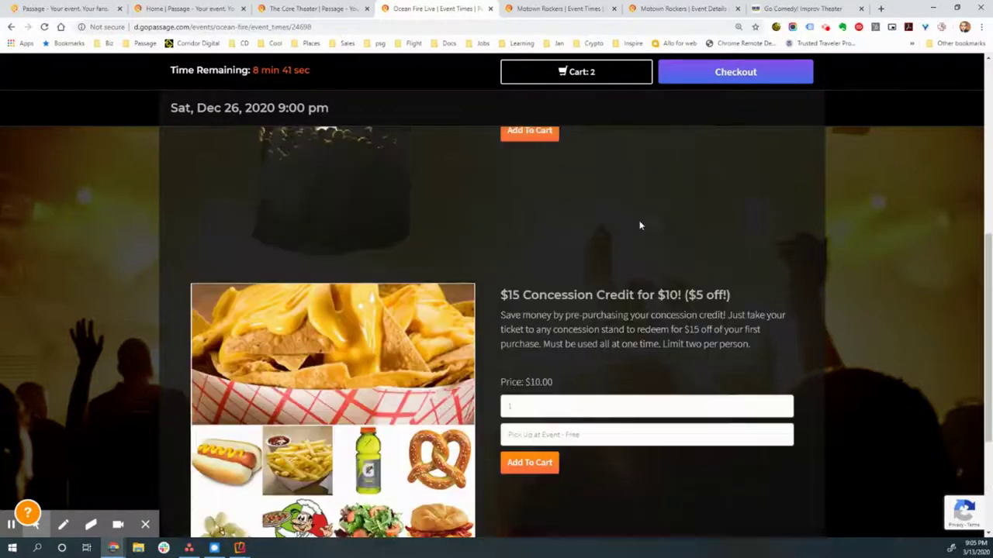
pyautogui.scroll(7, 640, 225)
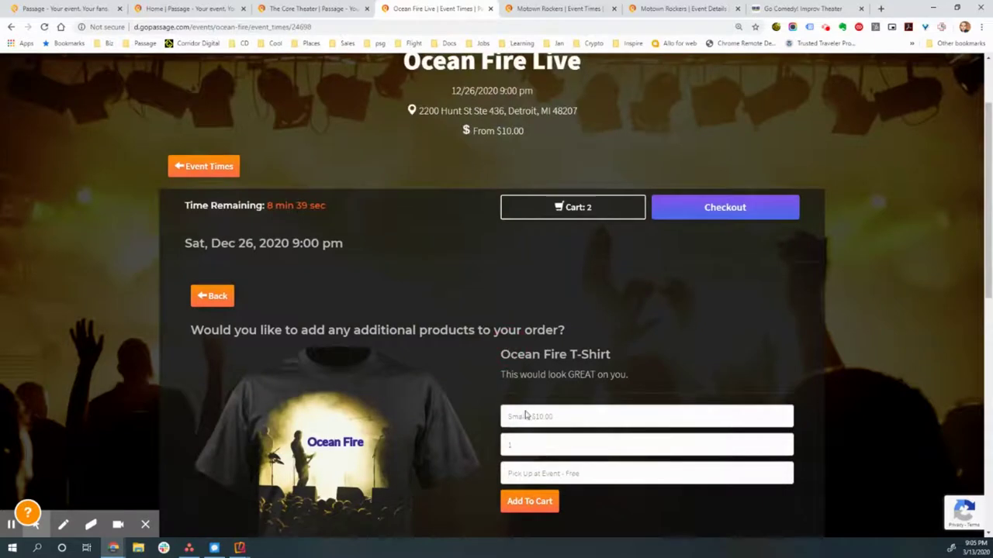
# Step: Add a Large - $30.00 Ocean Fire T-shirt to the cart
pyautogui.click(526, 417)
pyautogui.click(524, 472)
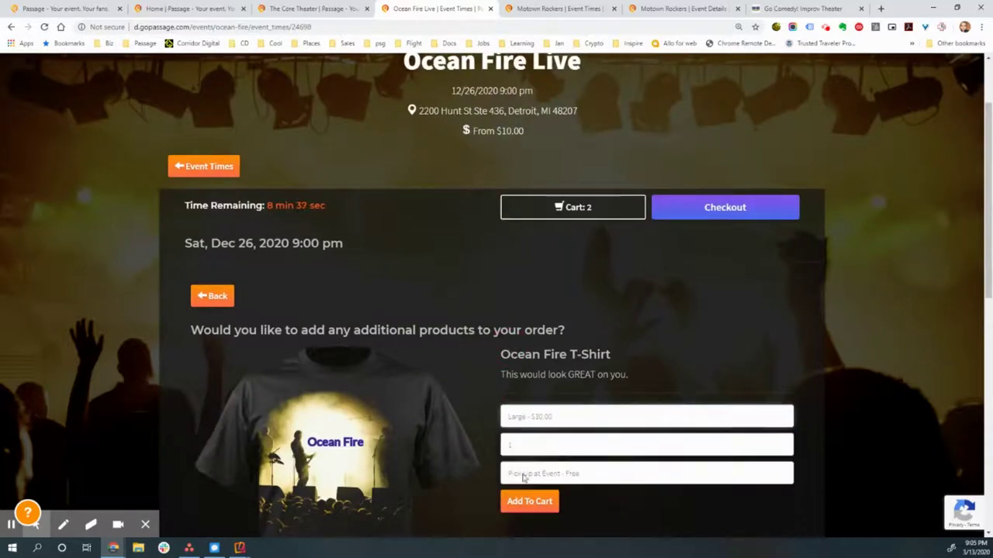
pyautogui.click(530, 503)
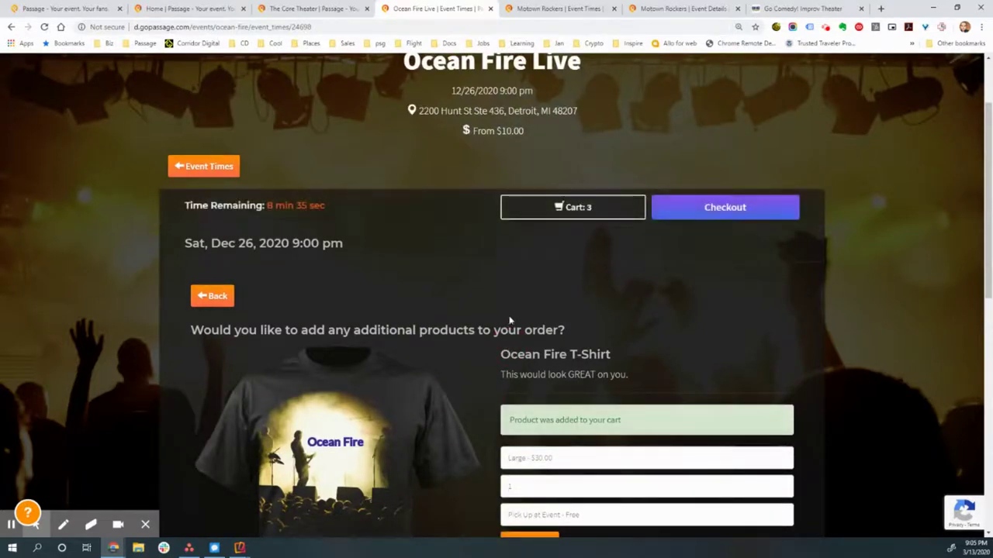
# Step: Move the Ocean Fire Live page out into its own browser window
pyautogui.scroll(1, 520, 326)
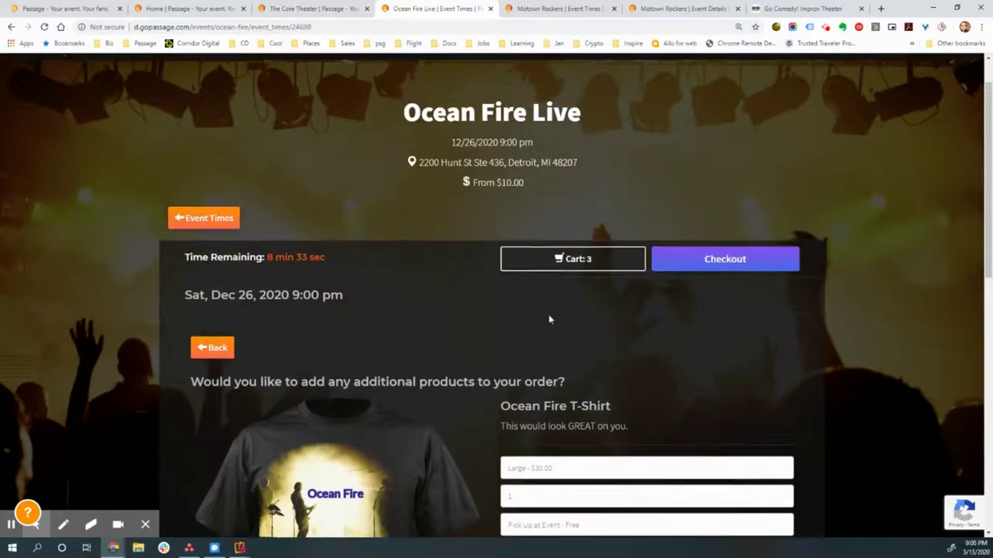
pyautogui.scroll(-5, 548, 314)
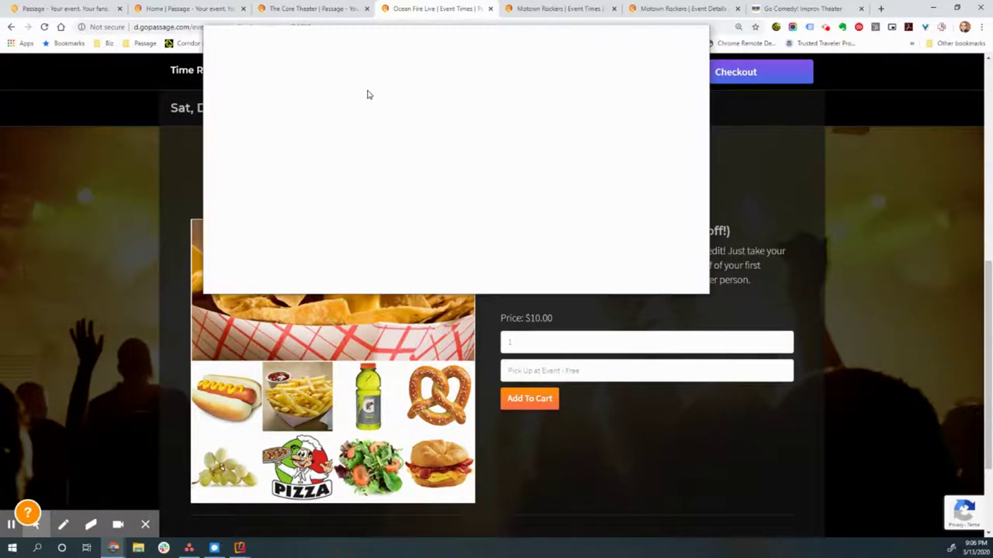
pyautogui.moveTo(368, 94); pyautogui.dragTo(448, 83)
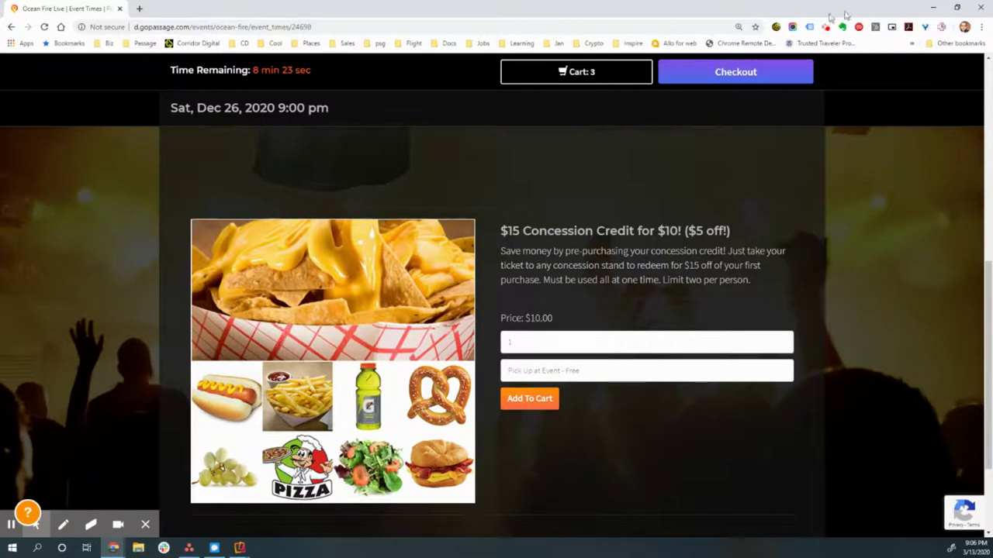
# Step: Rearrange the browser windows, narrowing the Ocean Fire window to a full-height mobile layout
pyautogui.moveTo(845, 14); pyautogui.dragTo(508, 100)
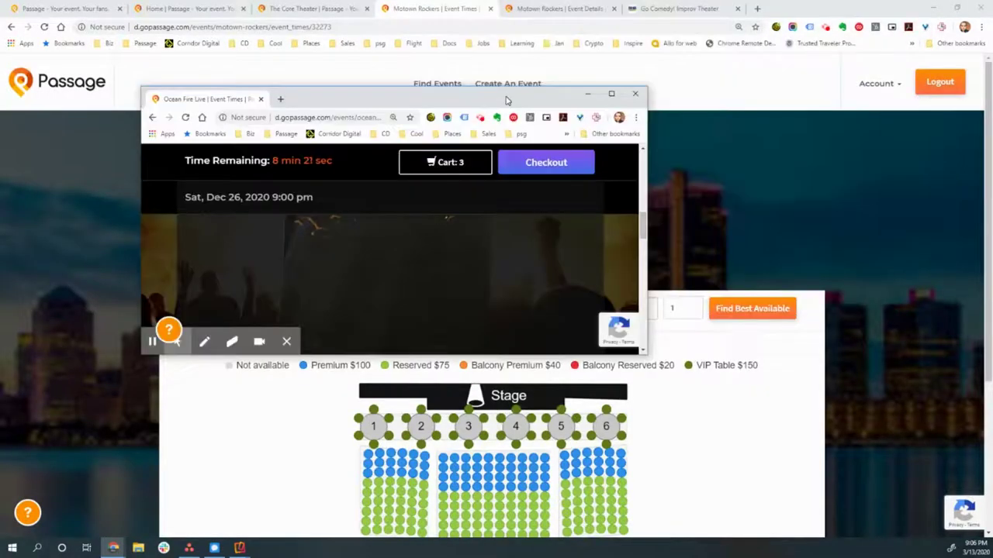
pyautogui.click(983, 8)
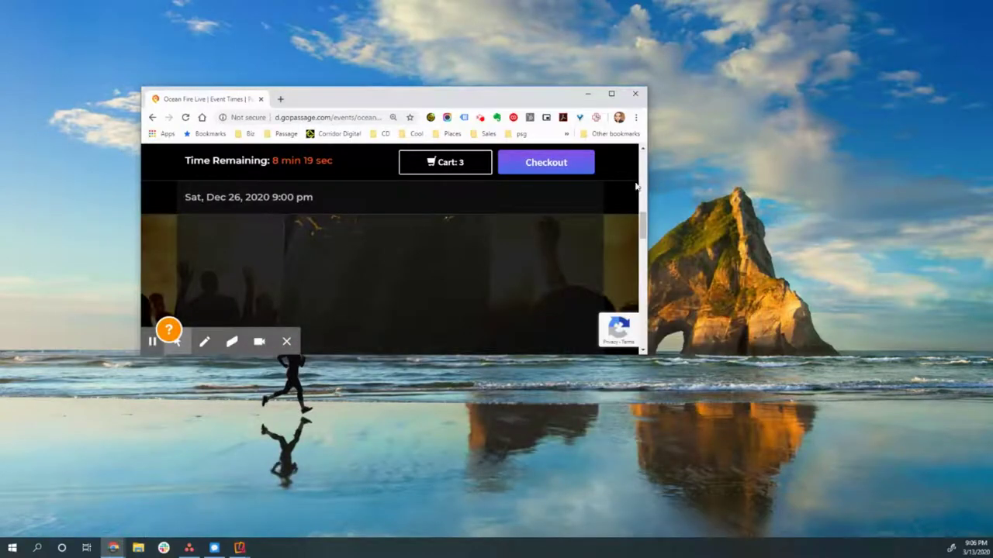
pyautogui.moveTo(645, 186); pyautogui.dragTo(400, 194)
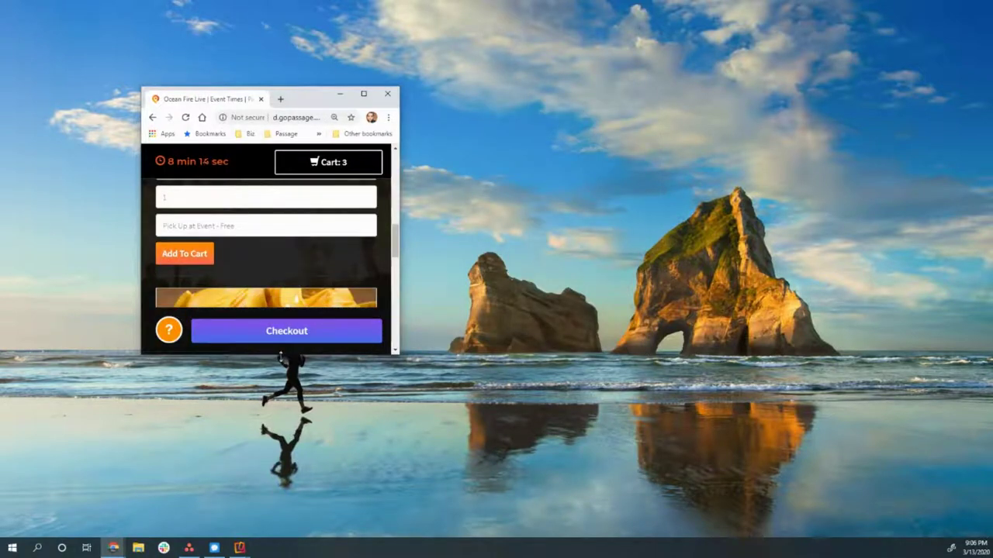
pyautogui.moveTo(280, 355); pyautogui.dragTo(267, 543)
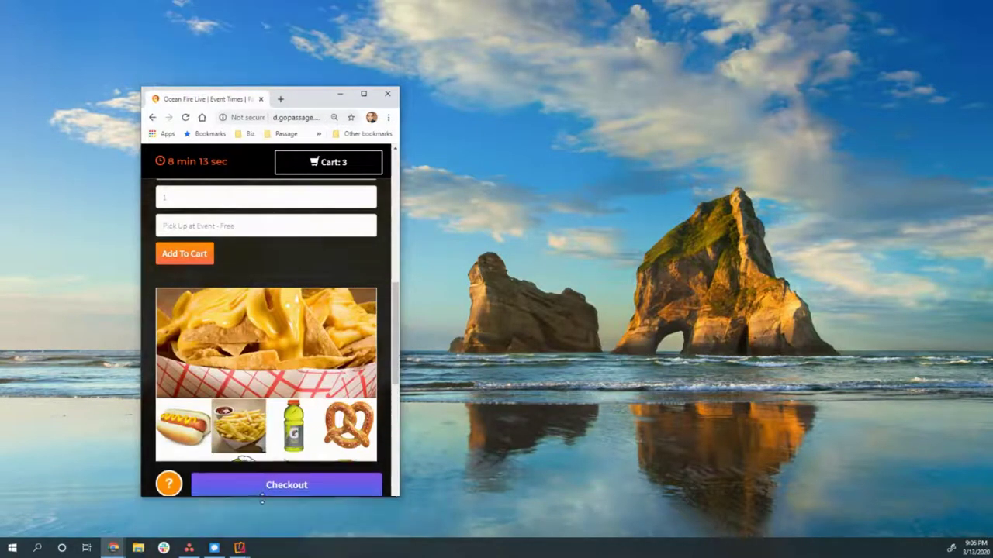
pyautogui.moveTo(310, 94); pyautogui.dragTo(432, 76)
# Step: Scroll through the Ocean Fire T-shirt and snack add-ons, then bring the Motown Rockers window forward
pyautogui.scroll(10, 376, 256)
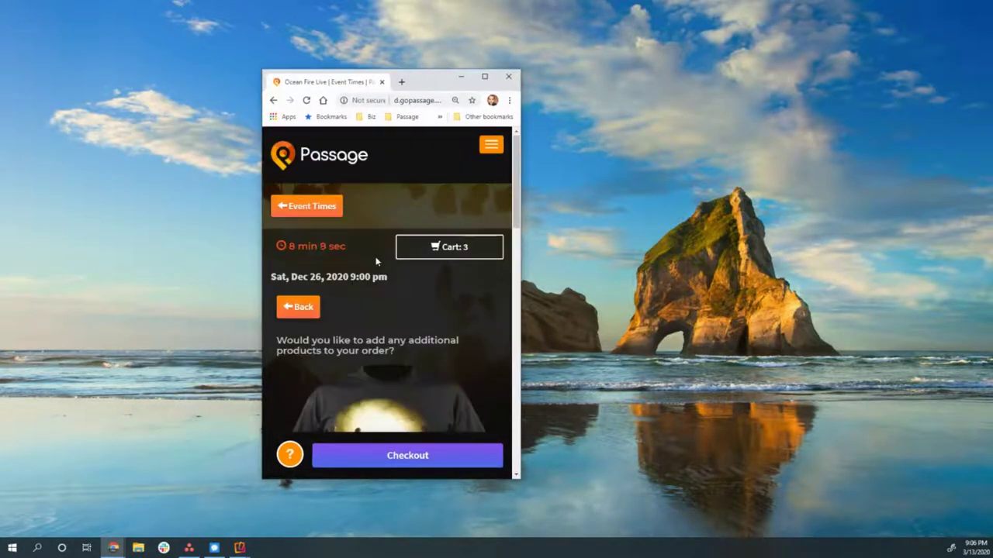
pyautogui.scroll(-5, 376, 262)
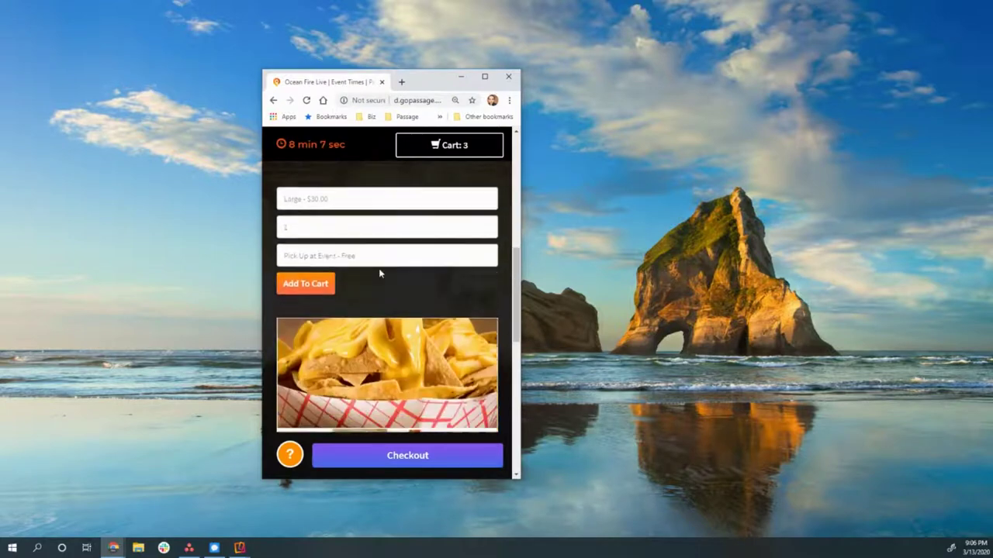
pyautogui.scroll(-6, 379, 268)
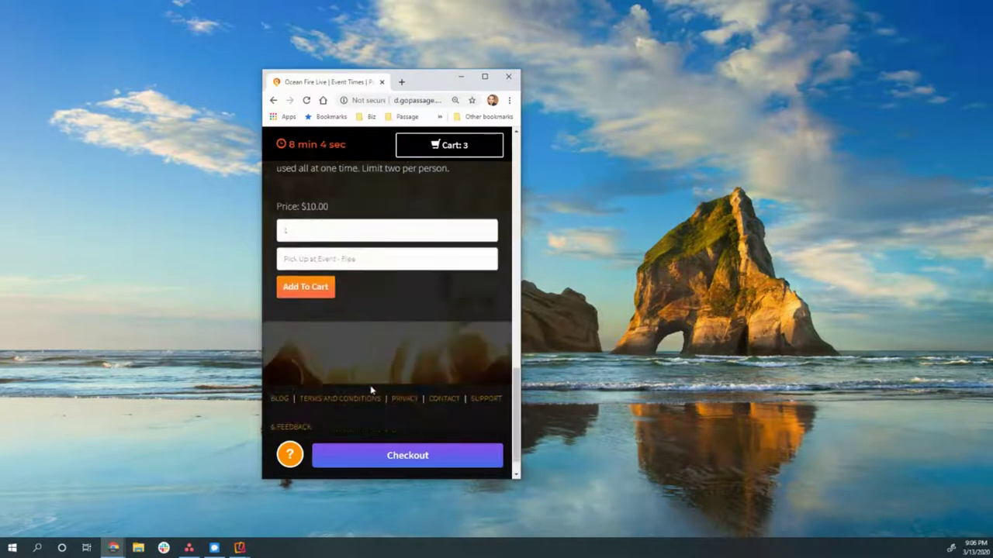
pyautogui.scroll(3, 369, 455)
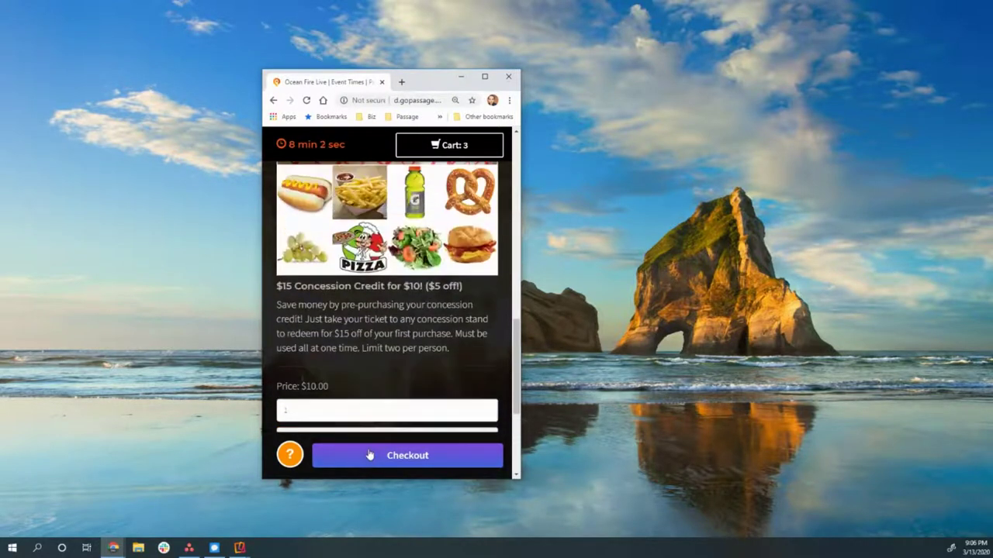
pyautogui.scroll(3, 370, 456)
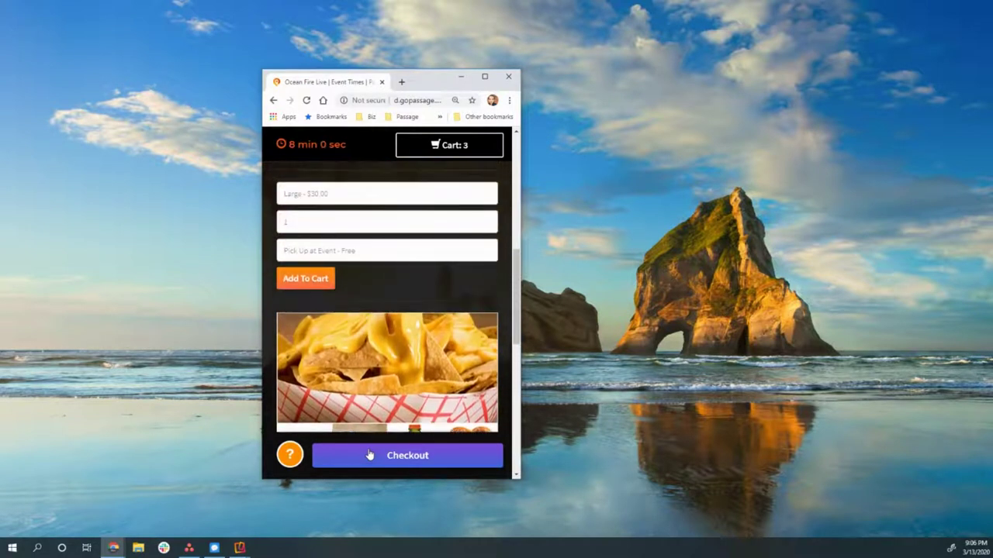
pyautogui.scroll(1, 369, 455)
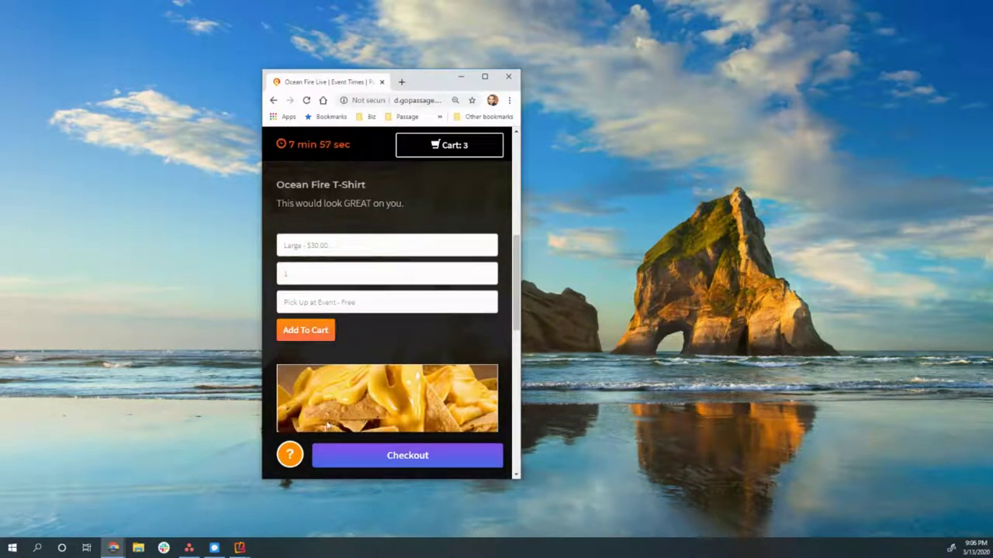
pyautogui.scroll(1, 355, 474)
pyautogui.scroll(4, 355, 475)
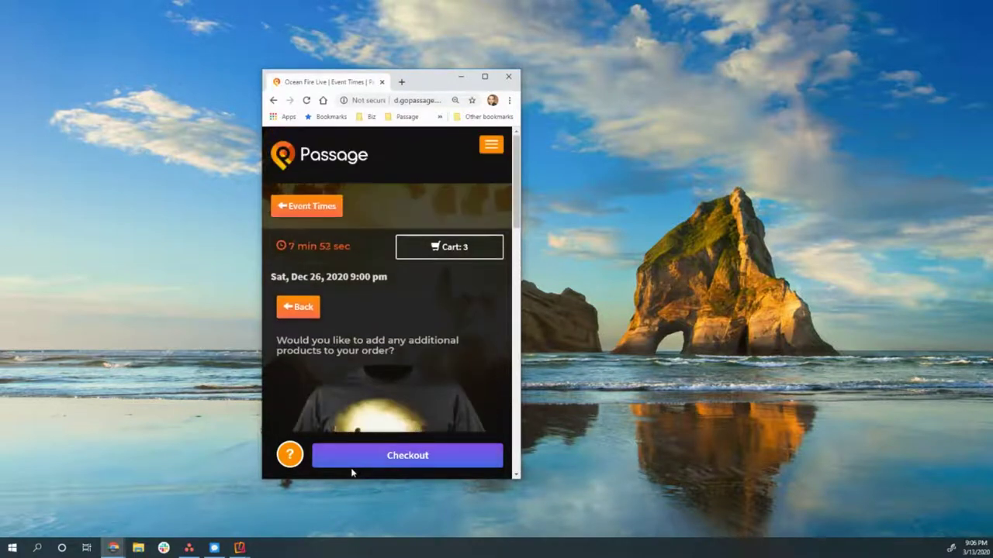
pyautogui.scroll(-2, 361, 465)
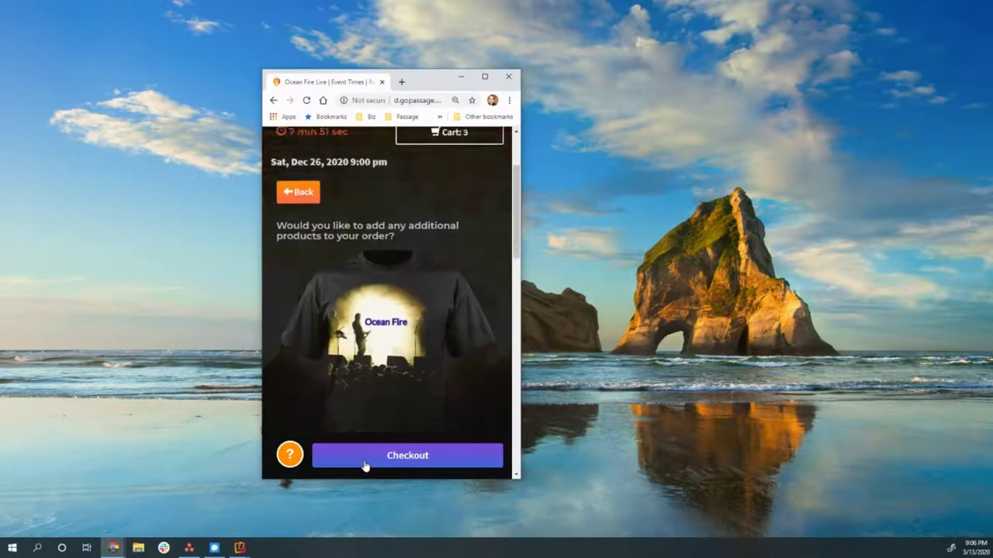
pyautogui.scroll(-2, 365, 465)
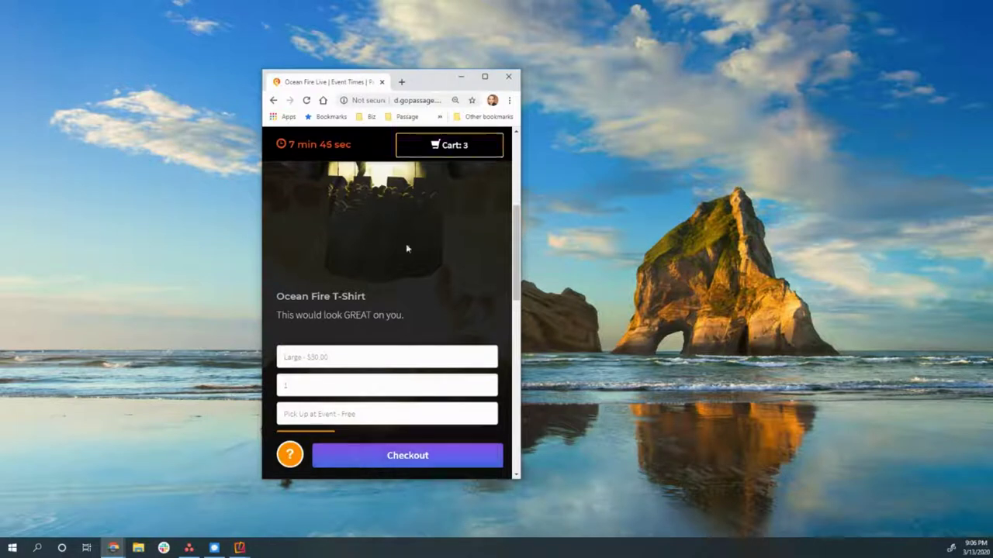
pyautogui.scroll(-1, 380, 329)
pyautogui.scroll(-2, 380, 330)
pyautogui.scroll(-1, 380, 330)
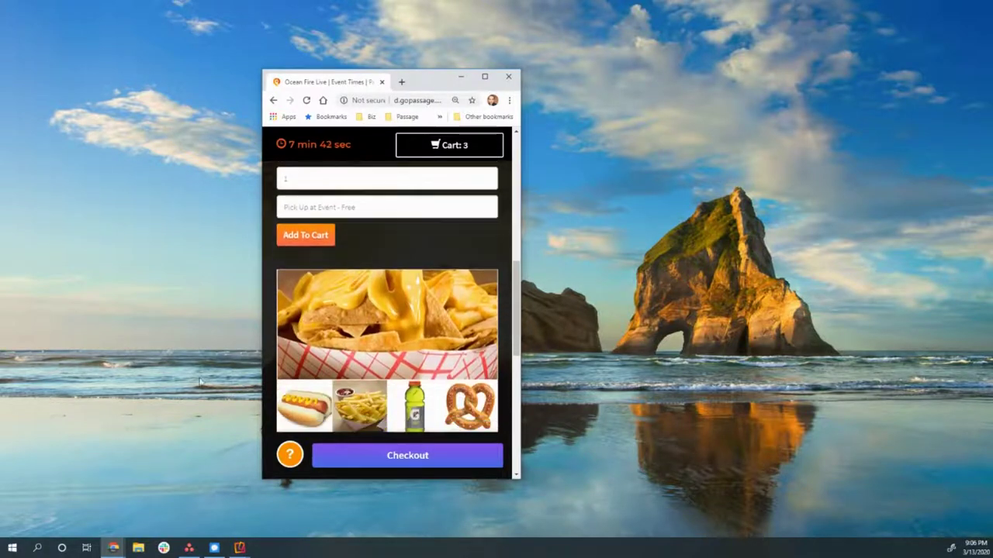
pyautogui.click(114, 547)
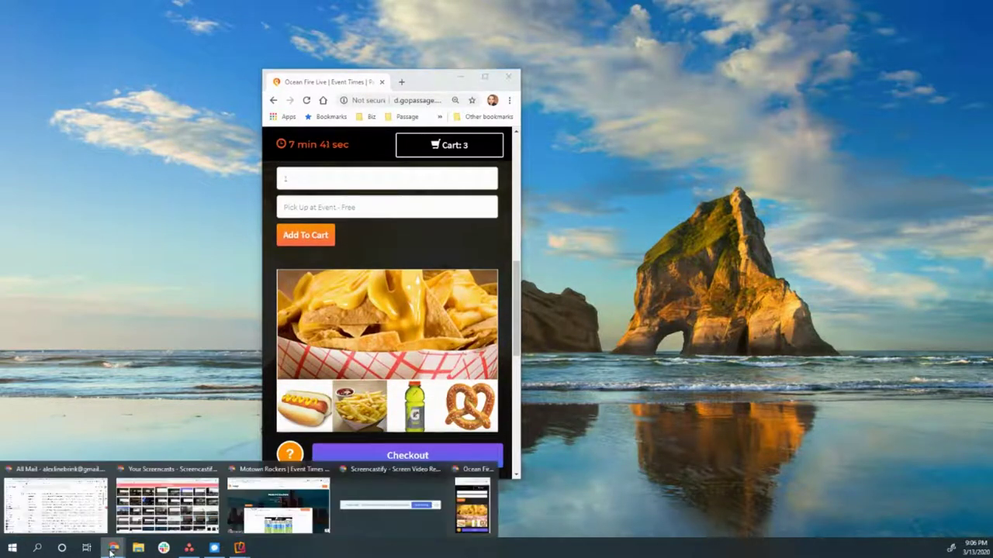
pyautogui.click(244, 516)
# Step: Merge the Ocean Fire Live page back into the main browser and proceed to the $60.22 checkout
pyautogui.moveTo(113, 548)
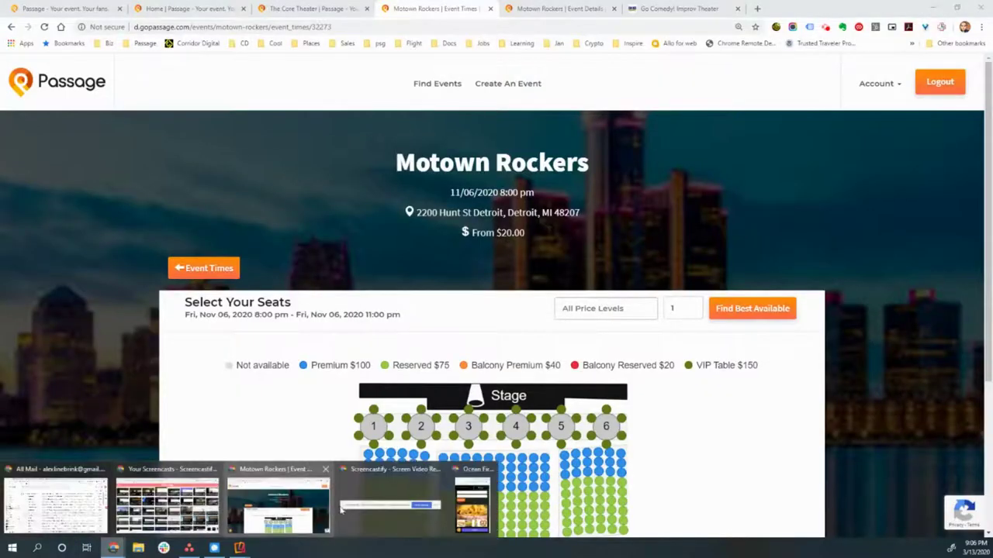
pyautogui.click(471, 504)
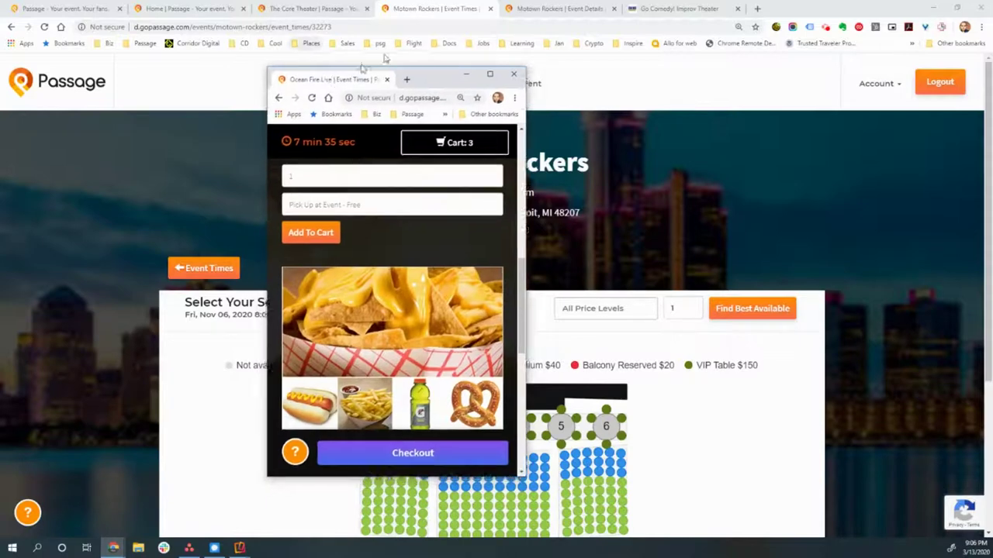
pyautogui.click(465, 4)
pyautogui.moveTo(465, 4); pyautogui.dragTo(543, 9)
pyautogui.scroll(1, 542, 155)
pyautogui.click(696, 78)
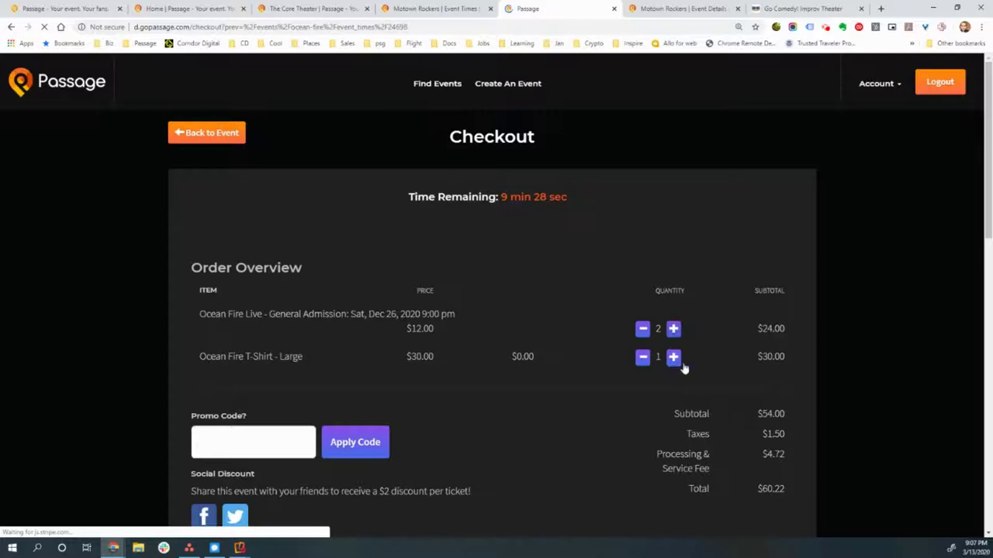
pyautogui.scroll(-2, 459, 351)
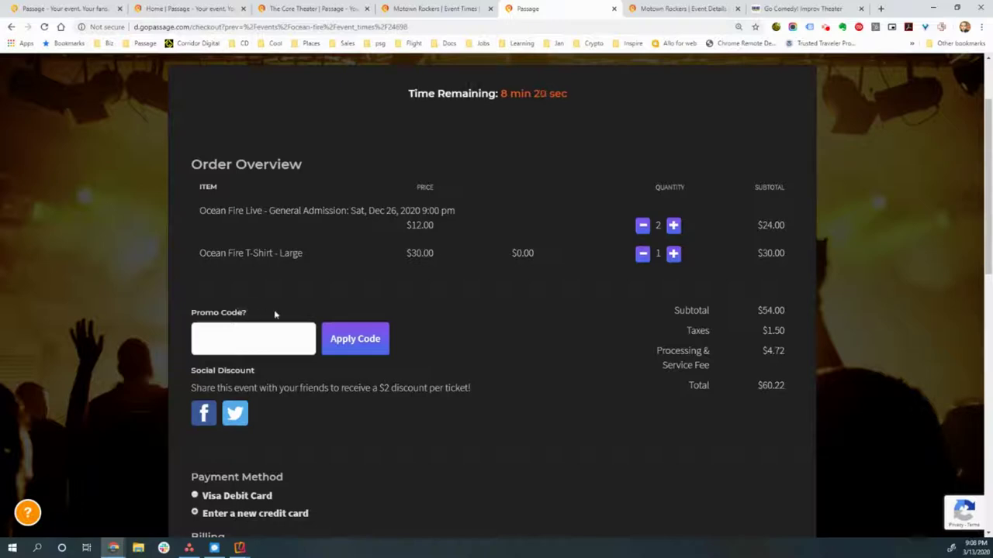
# Step: Highlight the Promo Code option and the Social Discount offer text on the checkout page
pyautogui.moveTo(276, 317); pyautogui.dragTo(188, 311)
pyautogui.click(258, 374)
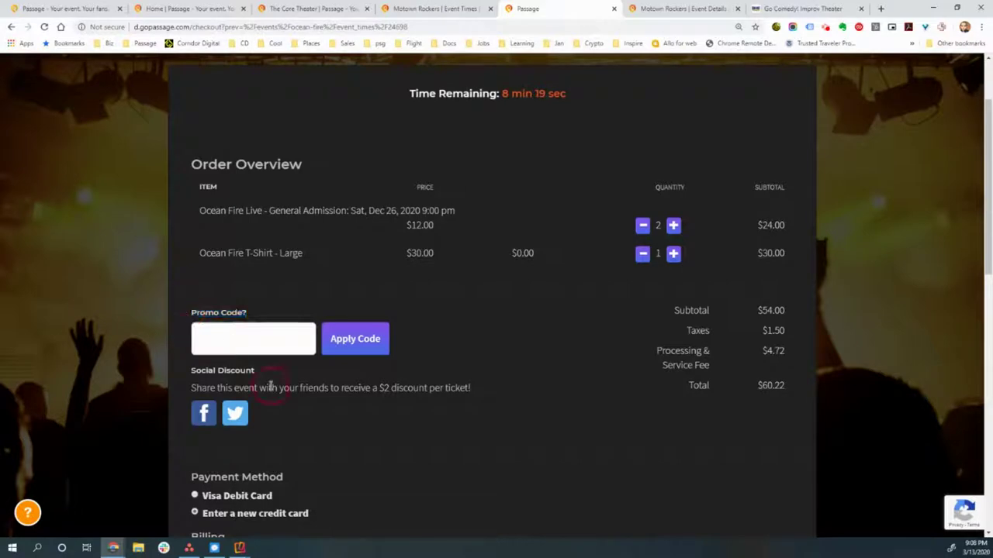
pyautogui.moveTo(476, 388); pyautogui.dragTo(181, 364)
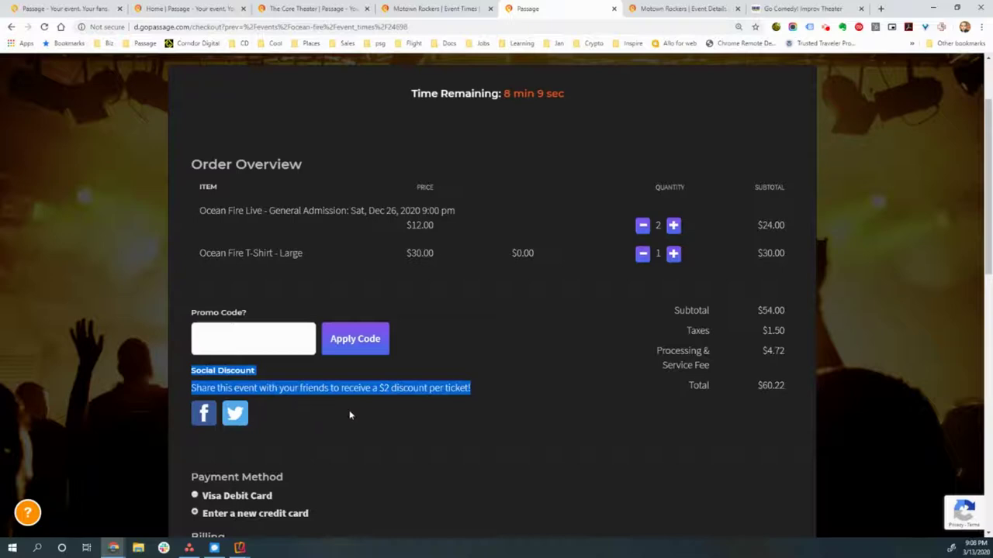
pyautogui.click(387, 397)
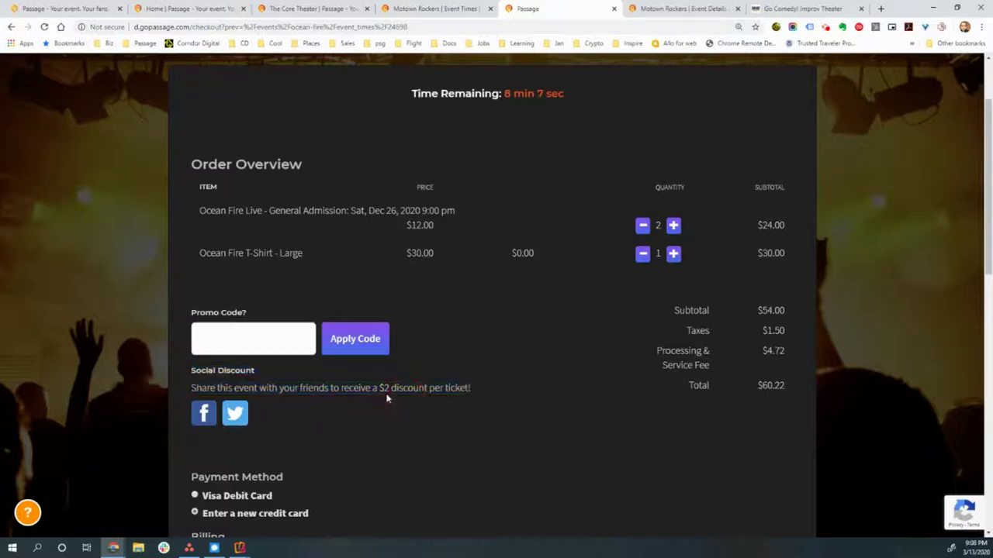
# Step: Share the Ocean Fire event on Twitter, checking the tweet's event link before posting it
pyautogui.click(235, 414)
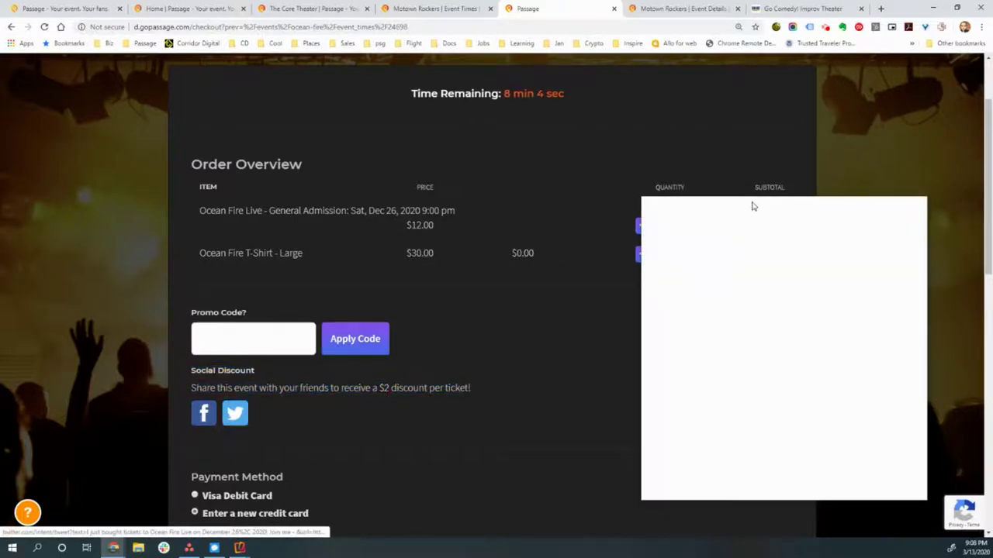
pyautogui.moveTo(751, 204); pyautogui.dragTo(294, 228)
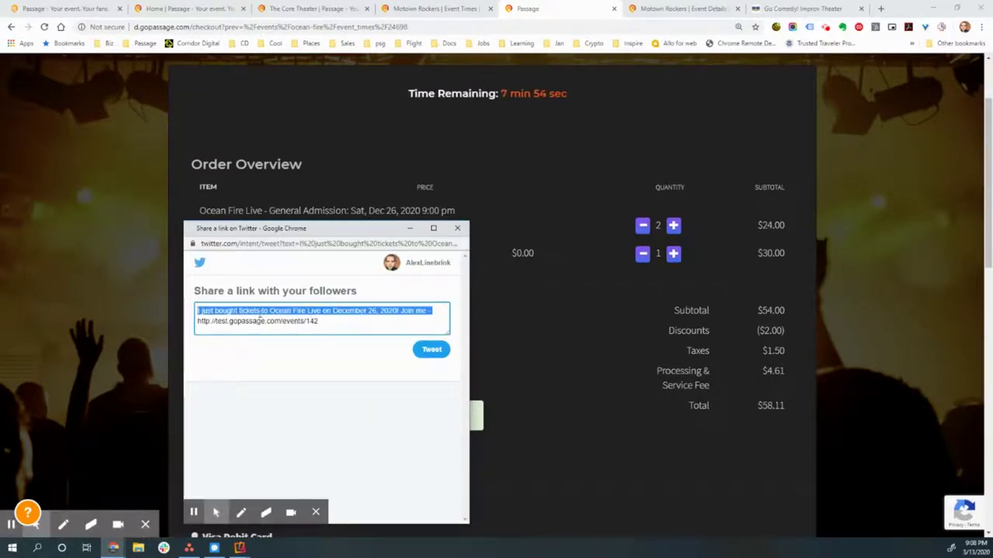
pyautogui.click(350, 324)
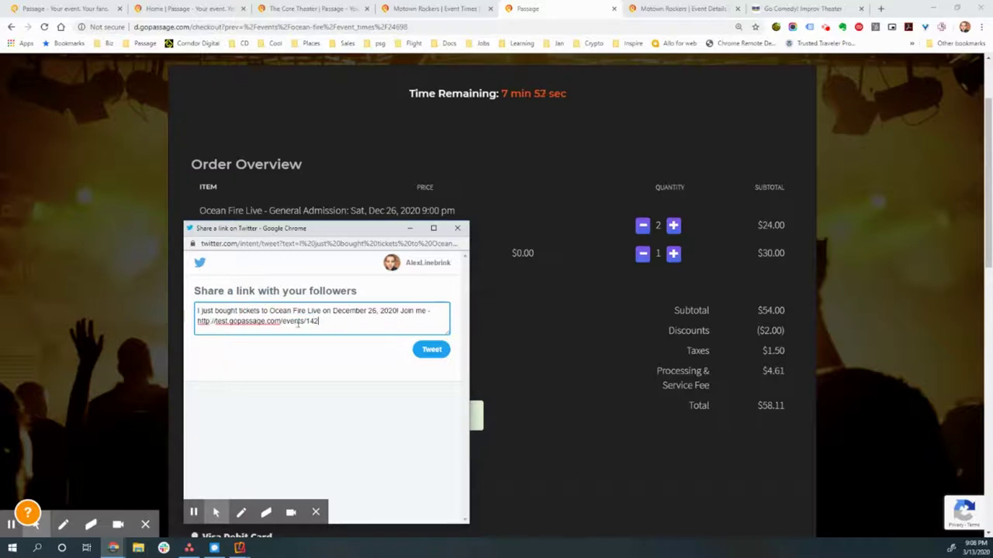
pyautogui.moveTo(318, 321); pyautogui.dragTo(197, 321)
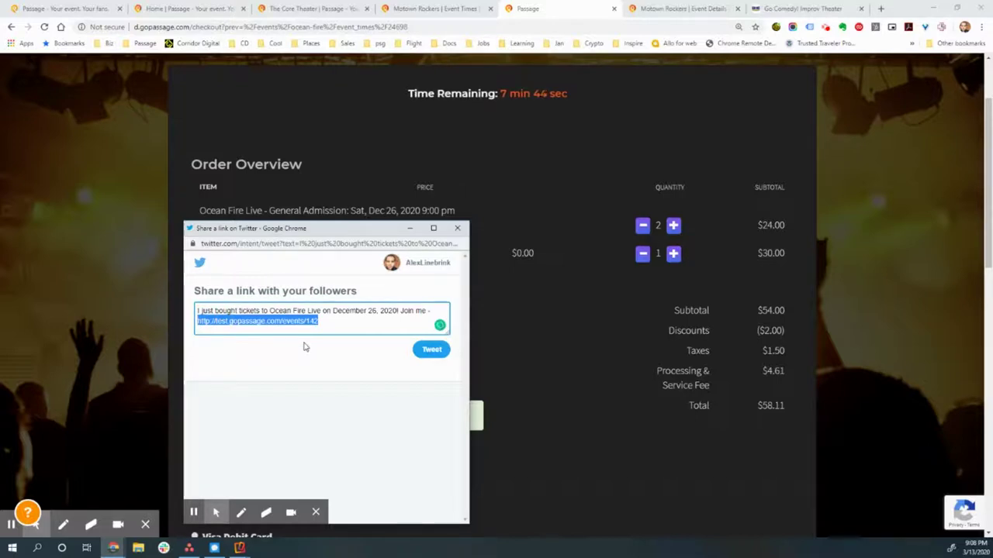
pyautogui.click(429, 352)
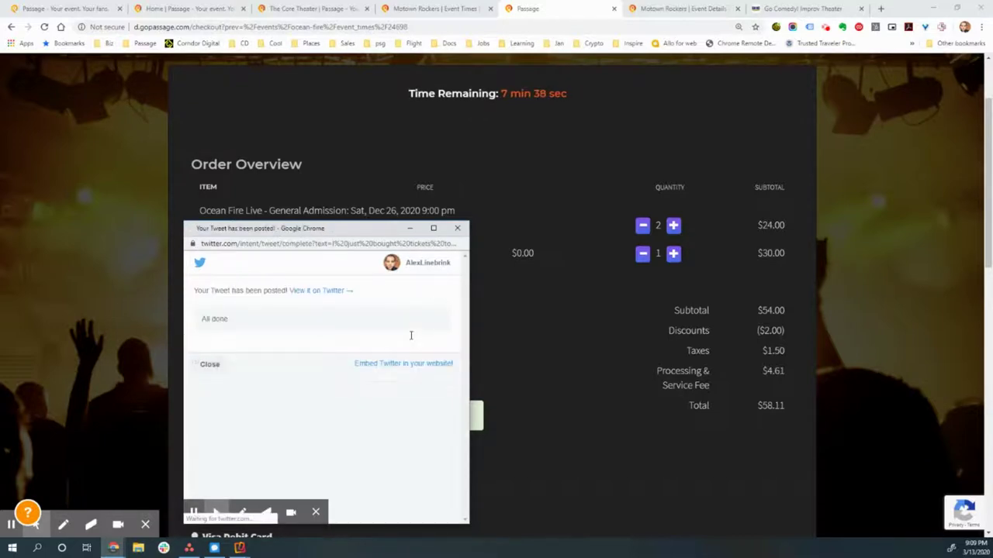
# Step: Highlight the $2 discount wording, the applied notice, the $2.00 Discounts row and Social Discount heading
pyautogui.moveTo(371, 388); pyautogui.dragTo(442, 390)
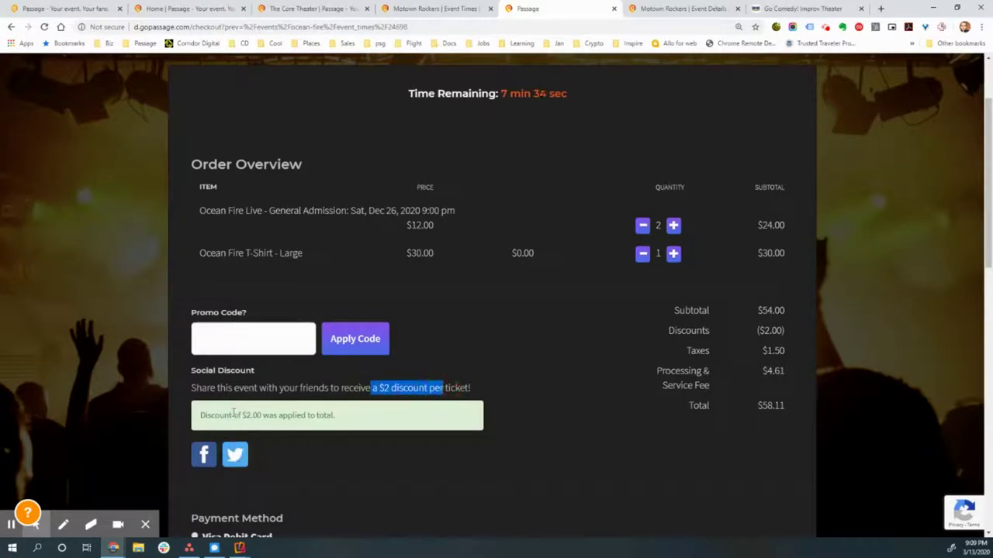
pyautogui.moveTo(235, 415); pyautogui.dragTo(347, 414)
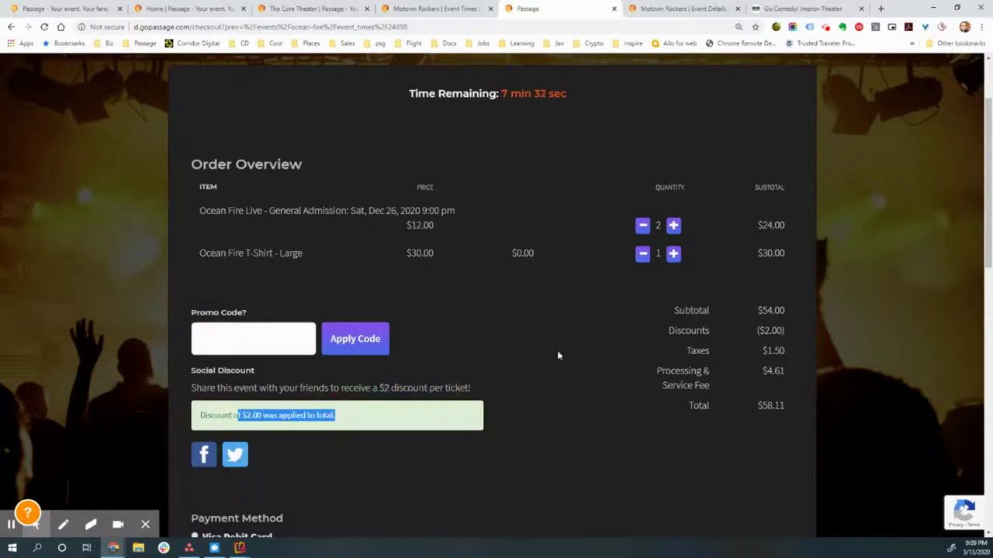
pyautogui.moveTo(697, 330); pyautogui.dragTo(795, 342)
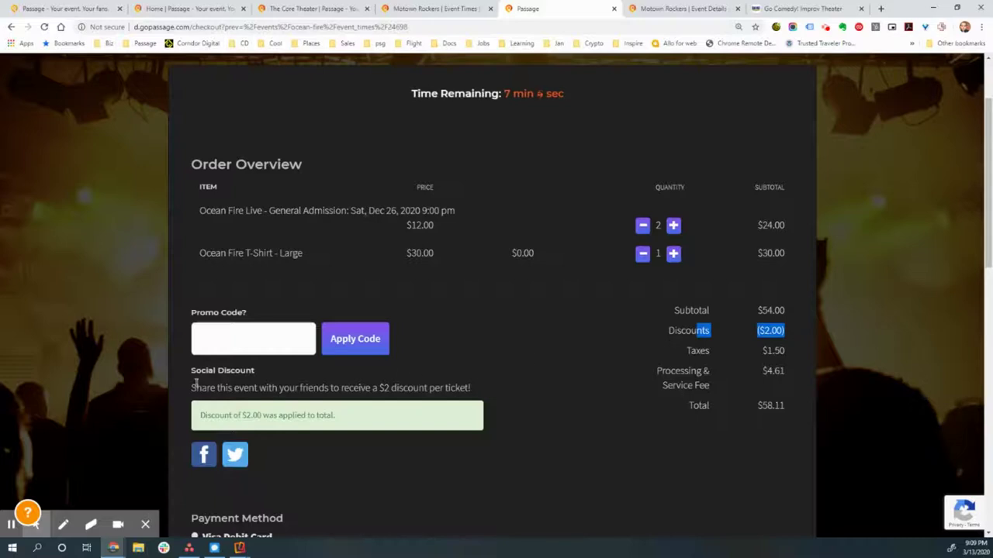
pyautogui.moveTo(191, 370); pyautogui.dragTo(411, 370)
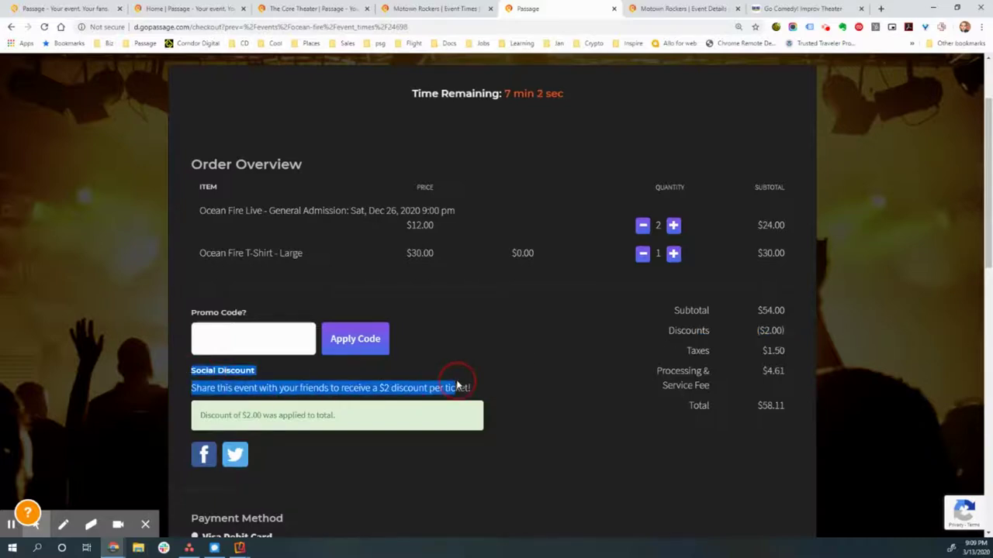
# Step: Select the saved Visa Debit Card, place the order, and confirm the $58.11 charge
pyautogui.click(469, 385)
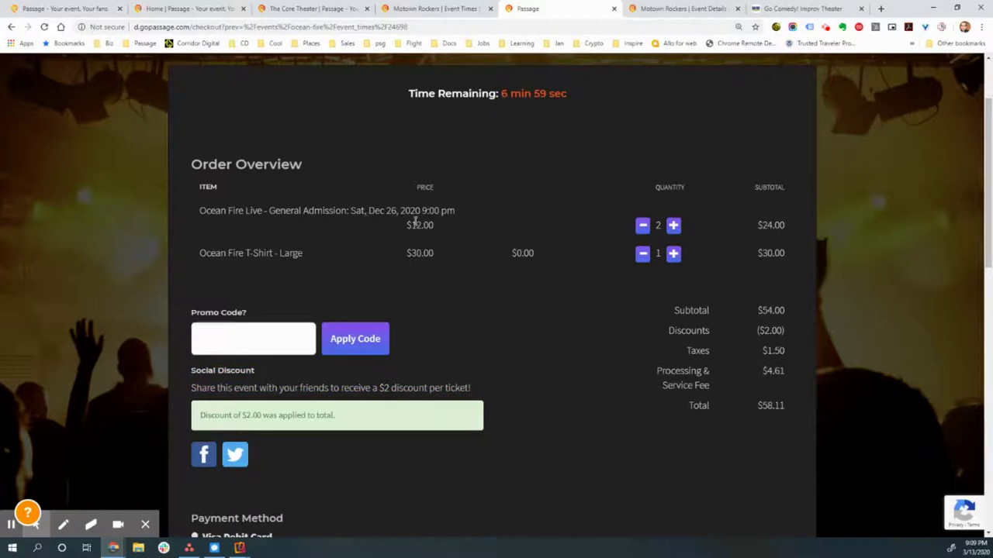
pyautogui.scroll(-4, 503, 297)
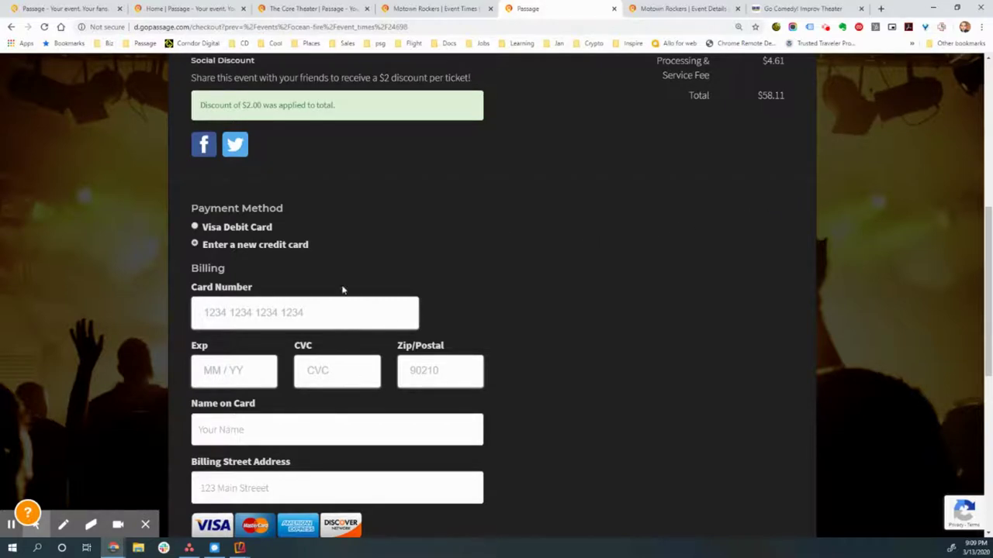
pyautogui.tripleClick(198, 228)
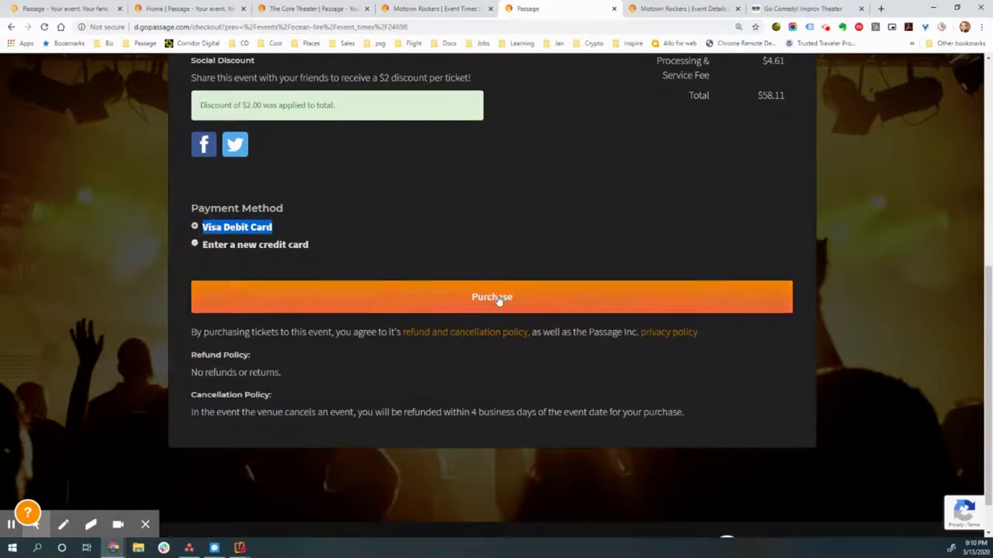
pyautogui.click(494, 297)
pyautogui.moveTo(393, 62); pyautogui.dragTo(540, 65)
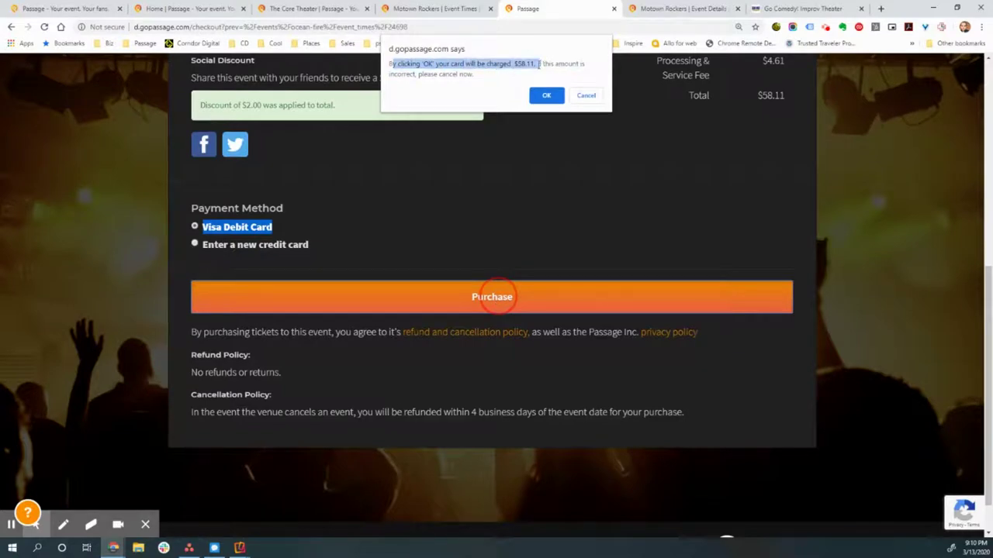
pyautogui.click(545, 96)
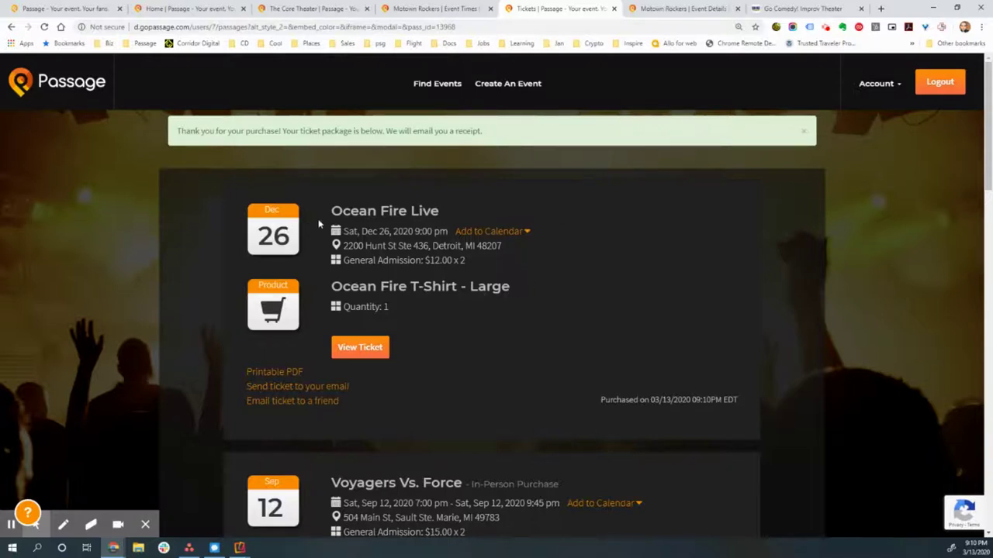
# Step: Review the Ocean Fire Live ticket and T-shirt, cancel the email-to-a-friend form, and open the printable PDF
pyautogui.moveTo(332, 210); pyautogui.dragTo(532, 284)
pyautogui.click(530, 287)
pyautogui.click(314, 401)
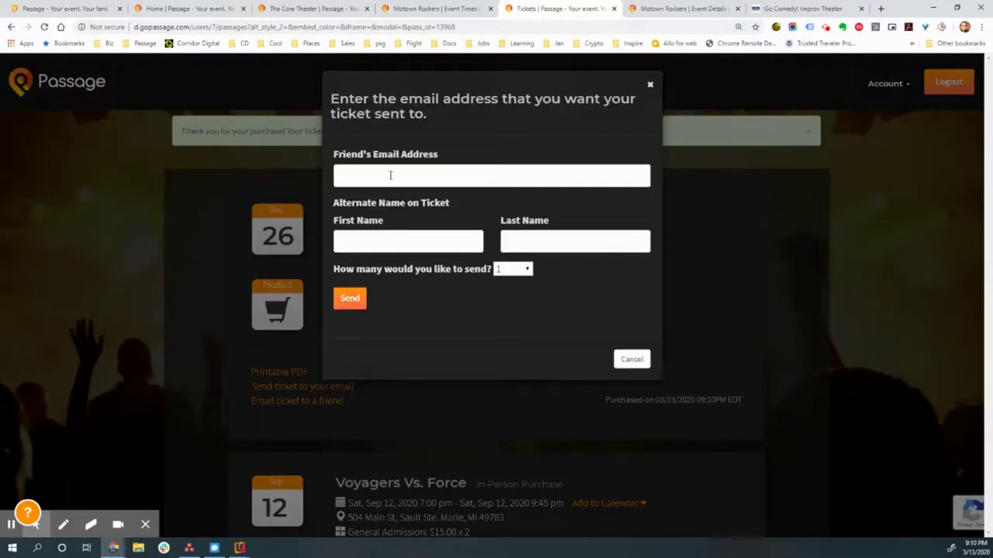
pyautogui.click(392, 174)
pyautogui.click(497, 290)
pyautogui.click(632, 361)
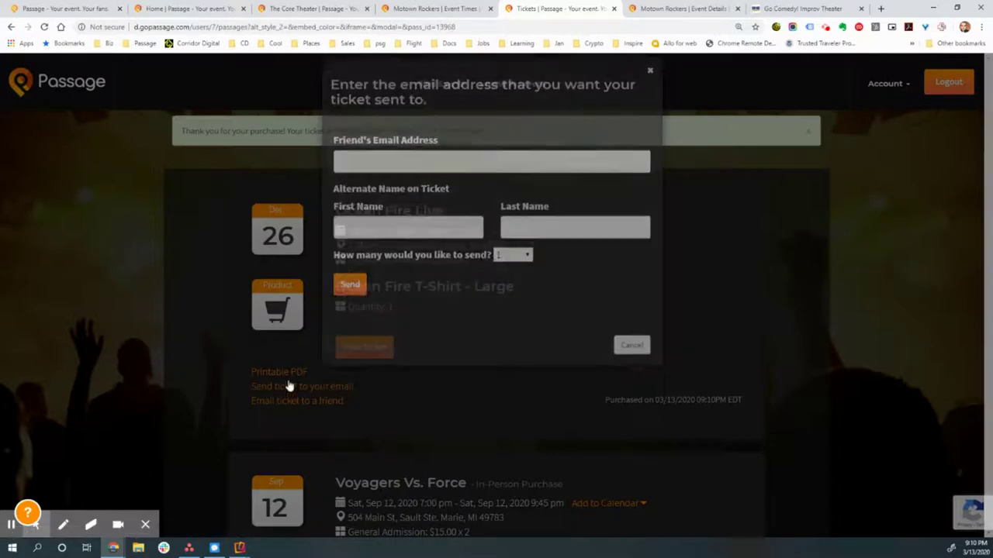
pyautogui.click(273, 372)
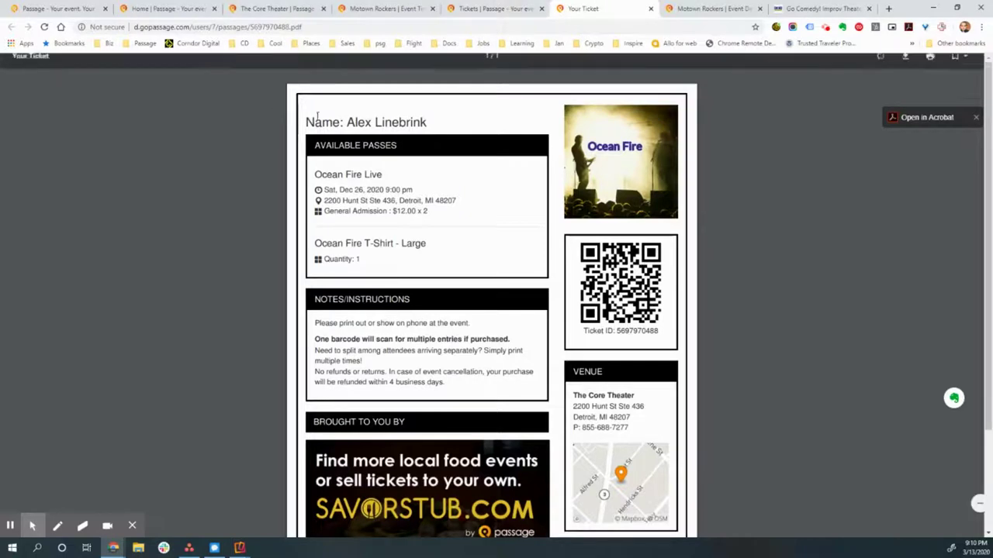
pyautogui.moveTo(345, 122); pyautogui.dragTo(425, 130)
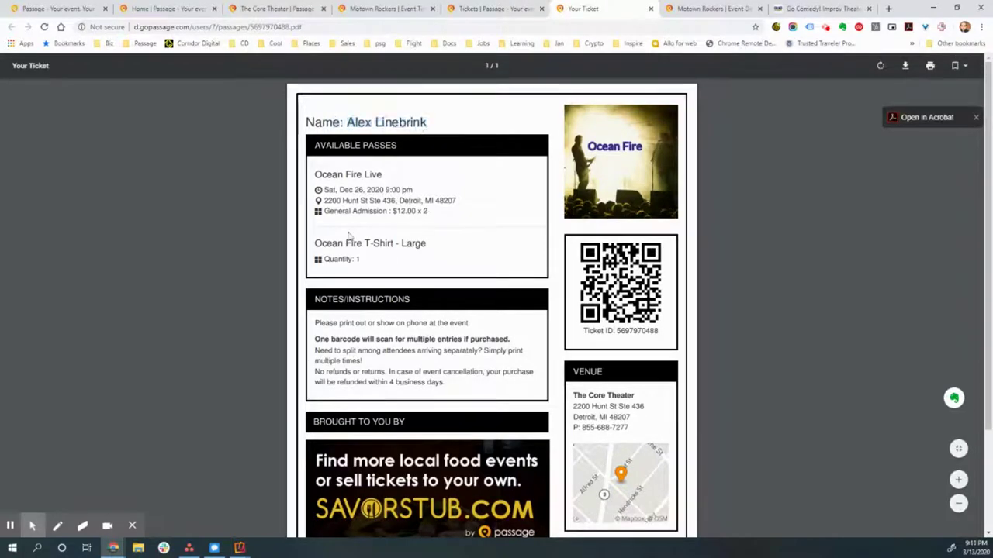
pyautogui.moveTo(362, 211); pyautogui.dragTo(450, 221)
pyautogui.click(434, 217)
pyautogui.doubleClick(354, 243)
pyautogui.keyDown('shift'); pyautogui.click(439, 247); pyautogui.keyUp('shift')
pyautogui.click(418, 247)
pyautogui.scroll(-1, 609, 184)
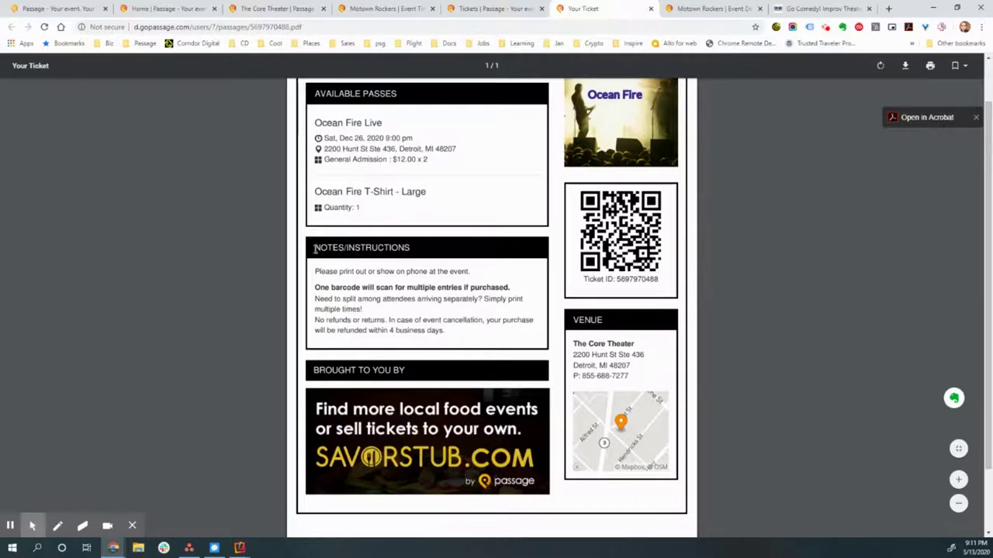
pyautogui.moveTo(313, 252); pyautogui.dragTo(461, 341)
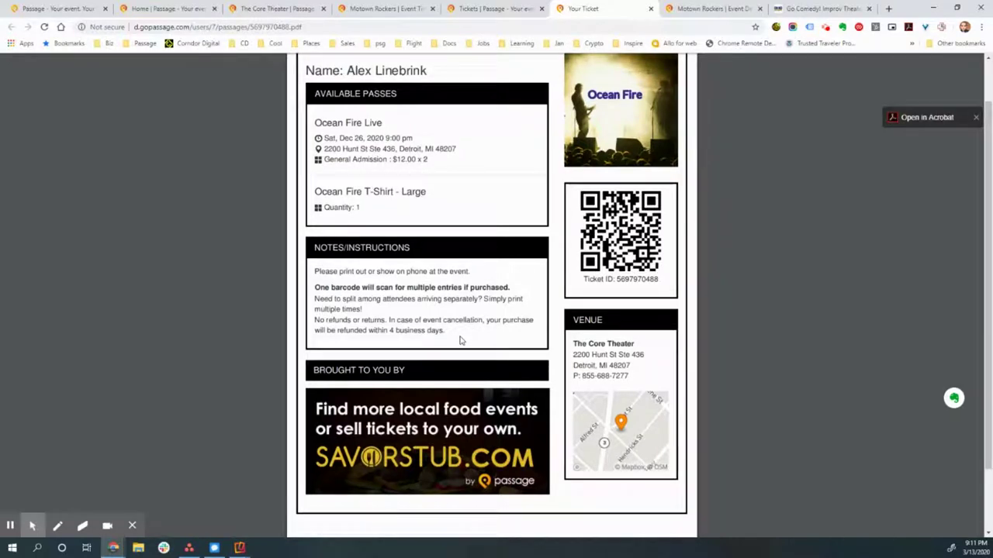
pyautogui.moveTo(452, 321); pyautogui.dragTo(348, 279)
pyautogui.click(347, 281)
pyautogui.moveTo(618, 349)
pyautogui.mouseDown()
pyautogui.moveTo(628, 366)
pyautogui.moveTo(630, 354)
pyautogui.mouseUp()
pyautogui.click(619, 372)
pyautogui.scroll(1, 355, 451)
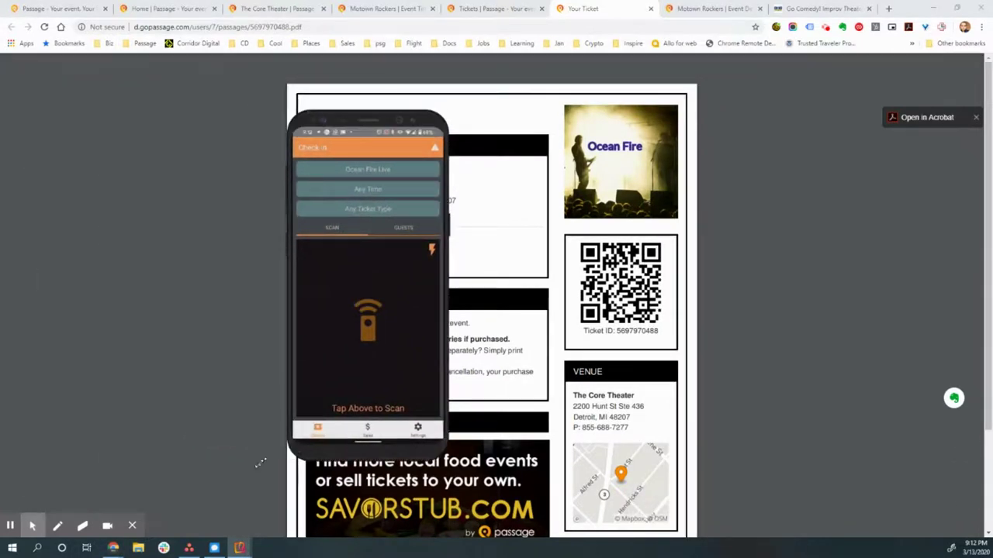
# Step: Check in the General Admission attendee by scanning the ticket's QR code on the mirrored phone
pyautogui.moveTo(251, 491)
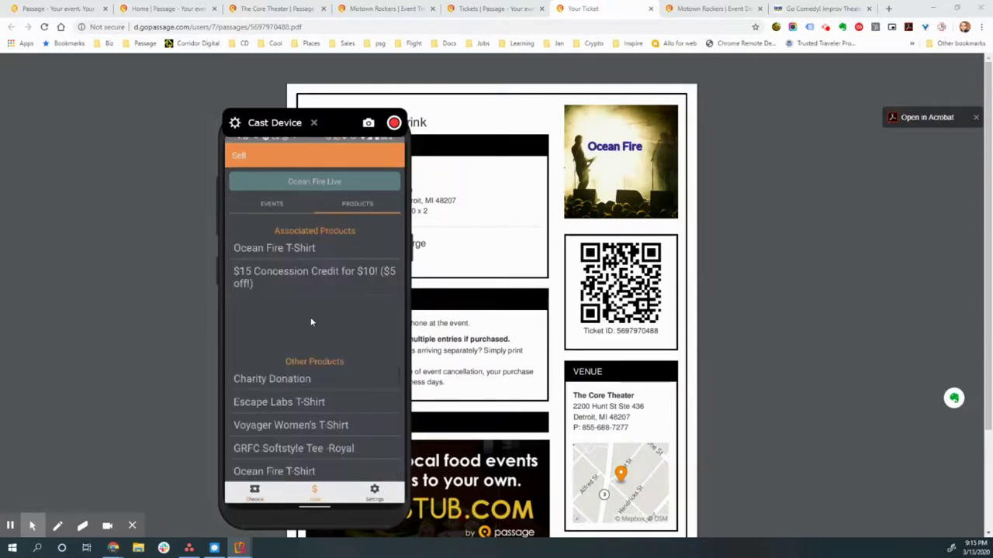
# Step: Move the phone mirror window left and bring the iPad mirror window into view
pyautogui.moveTo(334, 303); pyautogui.dragTo(207, 299)
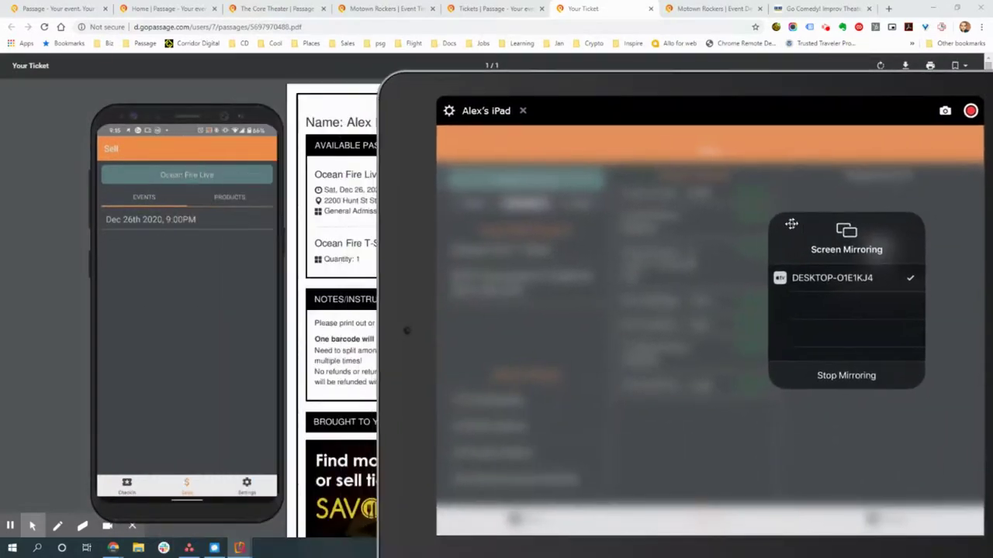
pyautogui.moveTo(791, 224); pyautogui.dragTo(724, 215)
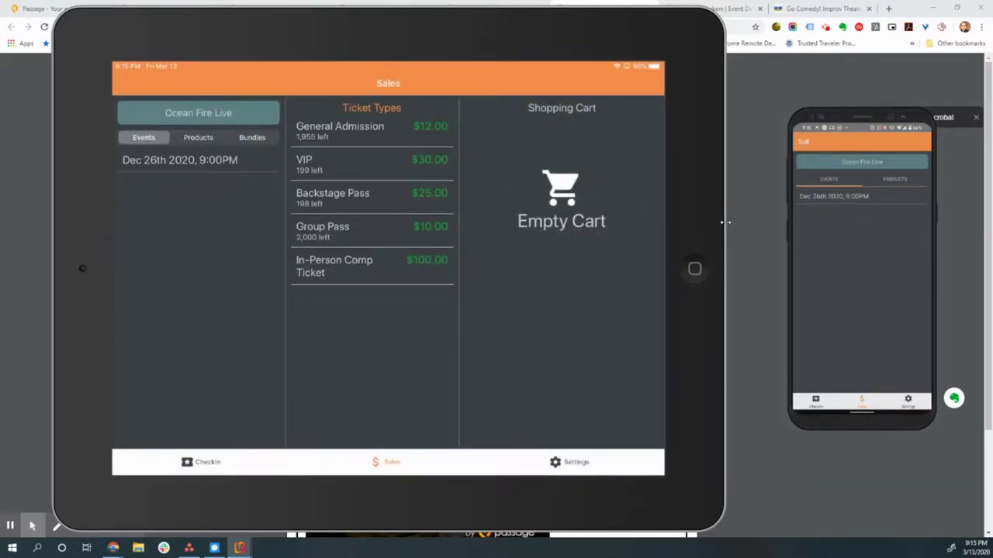
pyautogui.moveTo(860, 240)
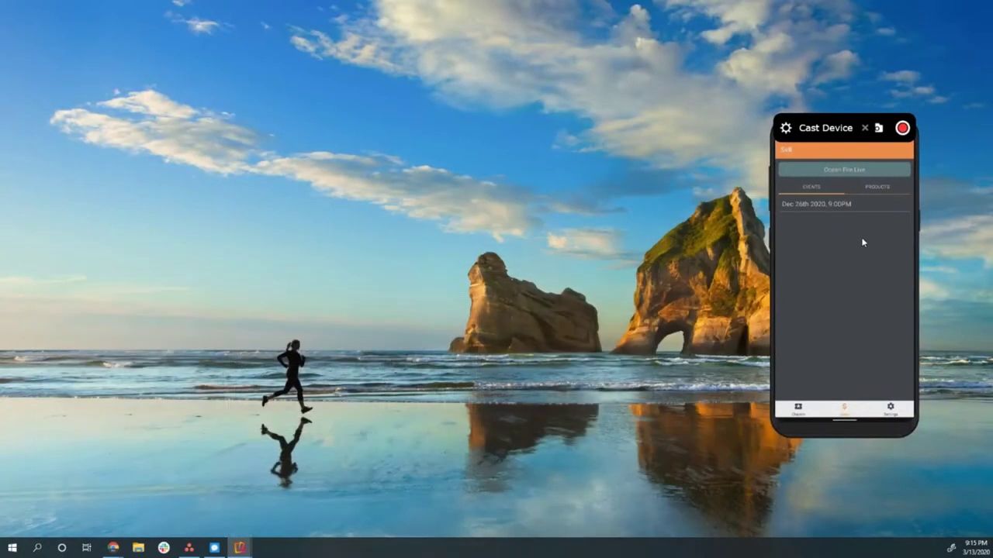
# Step: Bring the Reflector 3 iPad mirror window to the front from the taskbar
pyautogui.moveTo(240, 551)
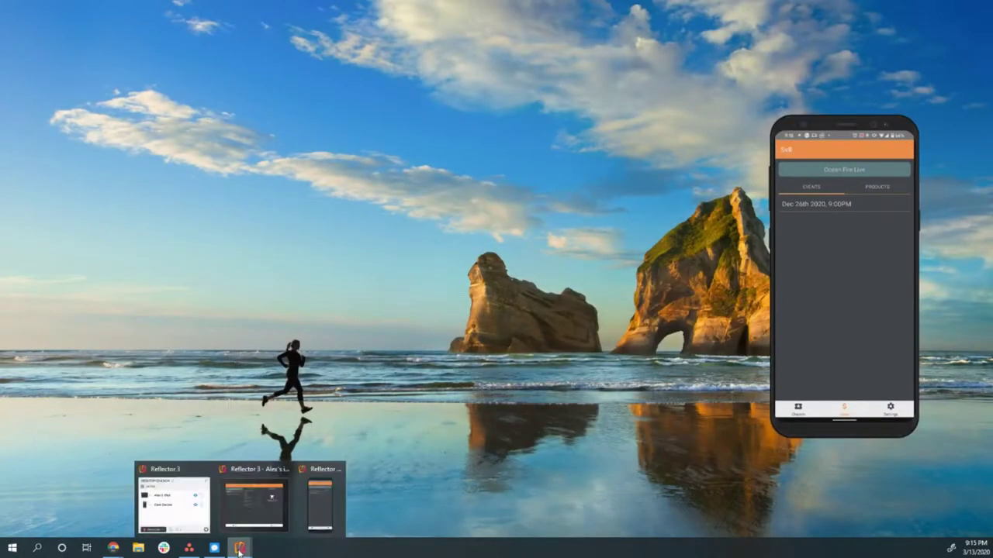
pyautogui.click(256, 504)
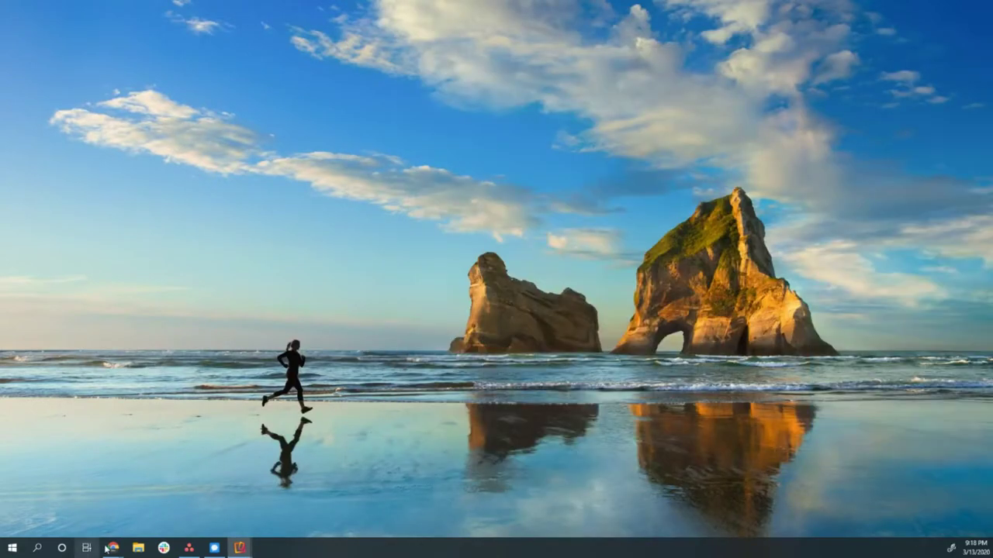
# Step: Bring the Your Ticket PDF Chrome window to the front
pyautogui.moveTo(113, 548)
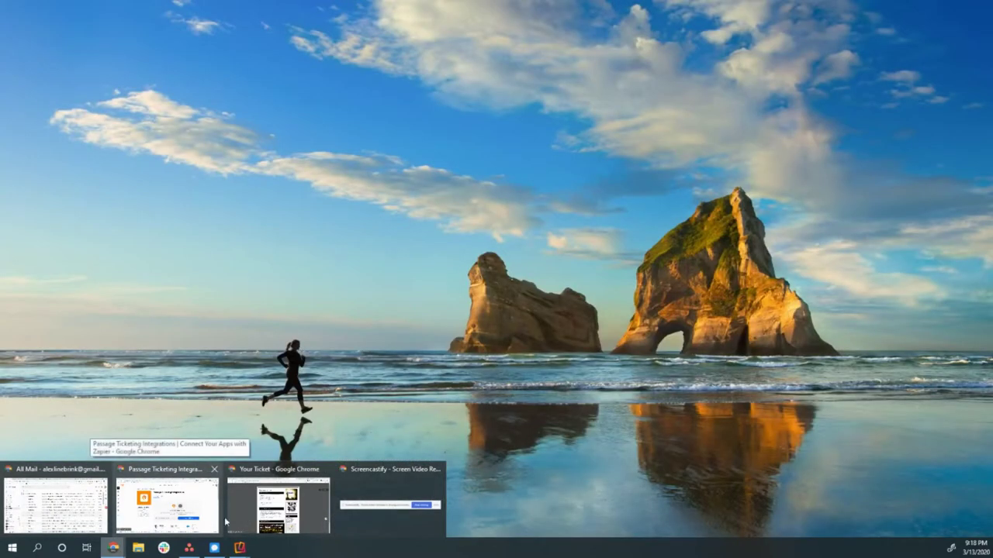
pyautogui.click(231, 520)
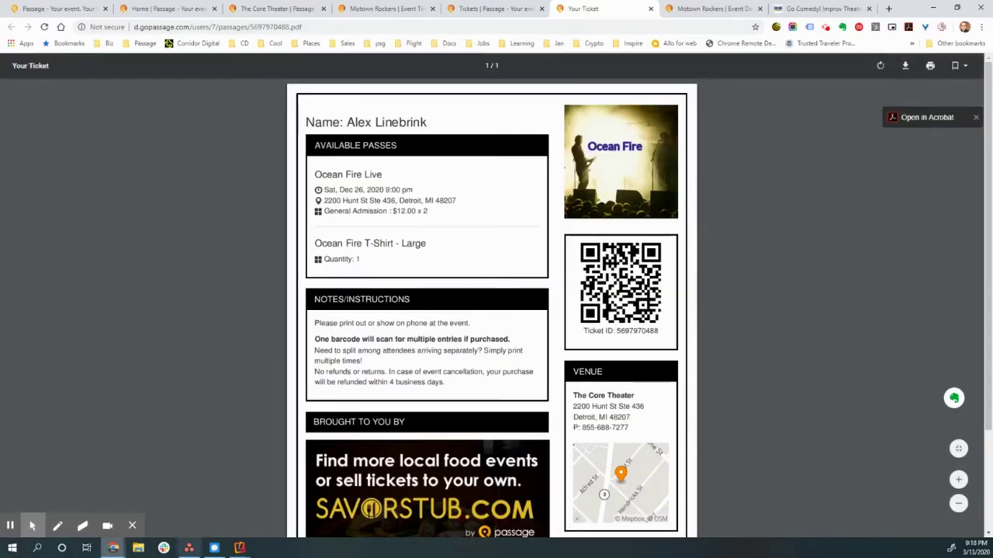
pyautogui.moveTo(113, 547)
pyautogui.moveTo(32, 526)
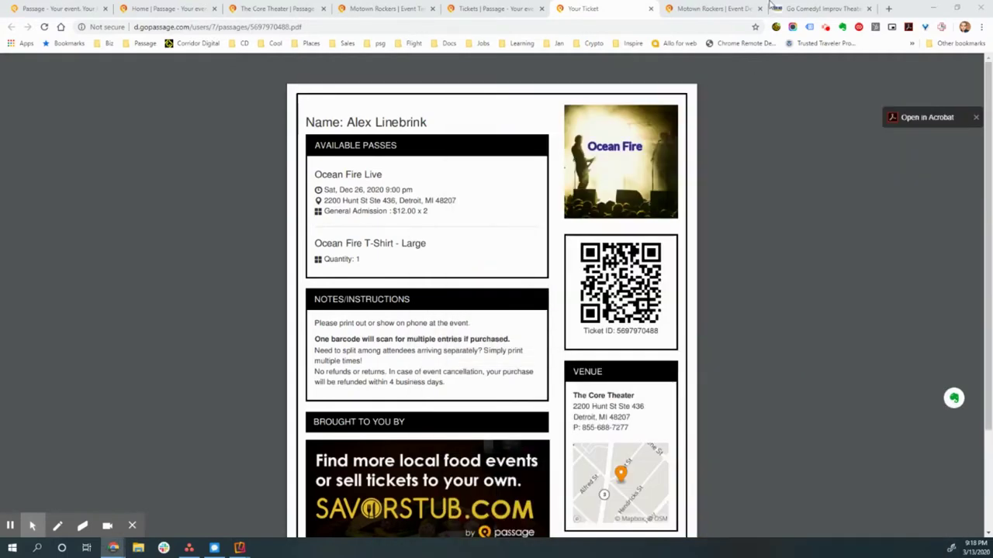
# Step: Merge the Zapier tab into the ticket window and scroll to the Passage Ticketing integration workflows
pyautogui.moveTo(773, 6); pyautogui.dragTo(624, 8)
pyautogui.scroll(-1, 423, 281)
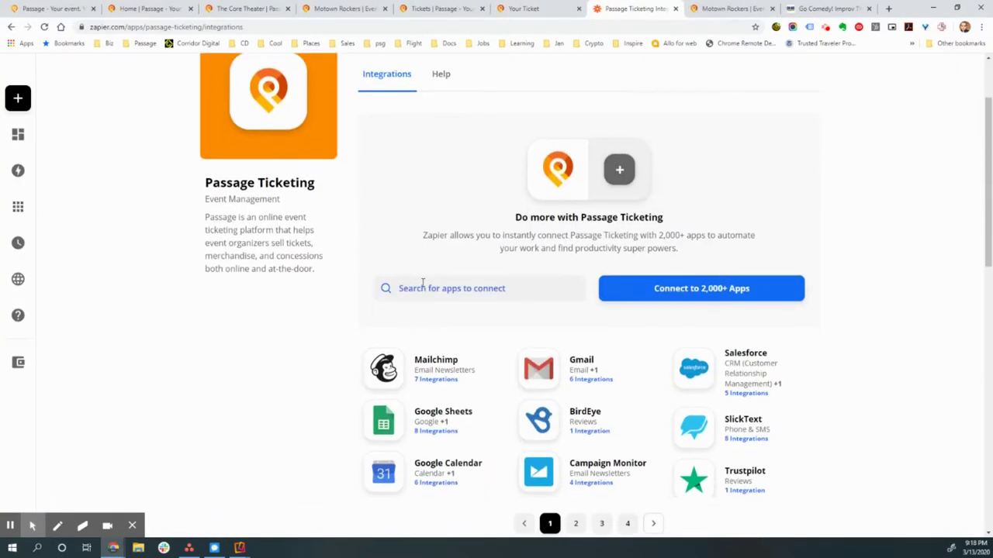
pyautogui.scroll(-1, 423, 284)
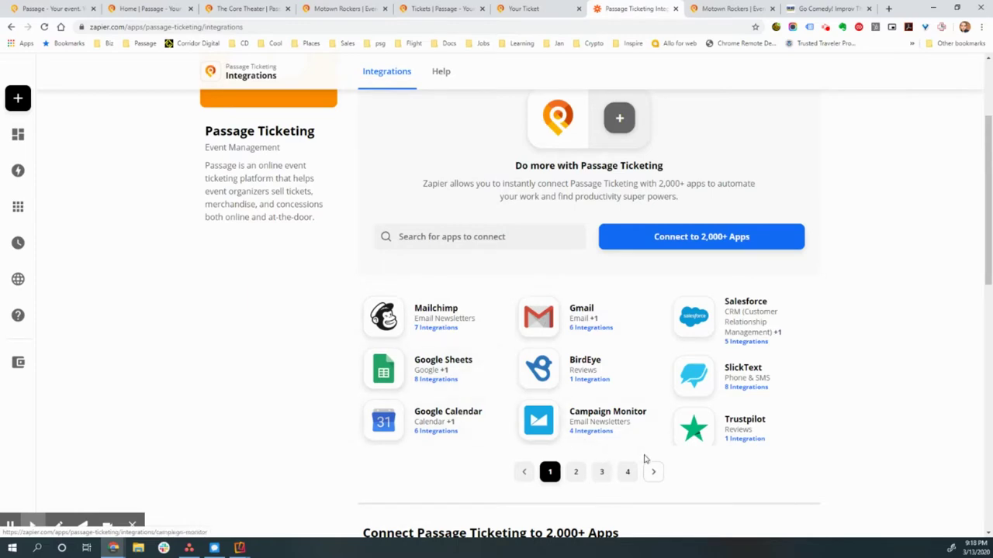
pyautogui.scroll(-1, 704, 443)
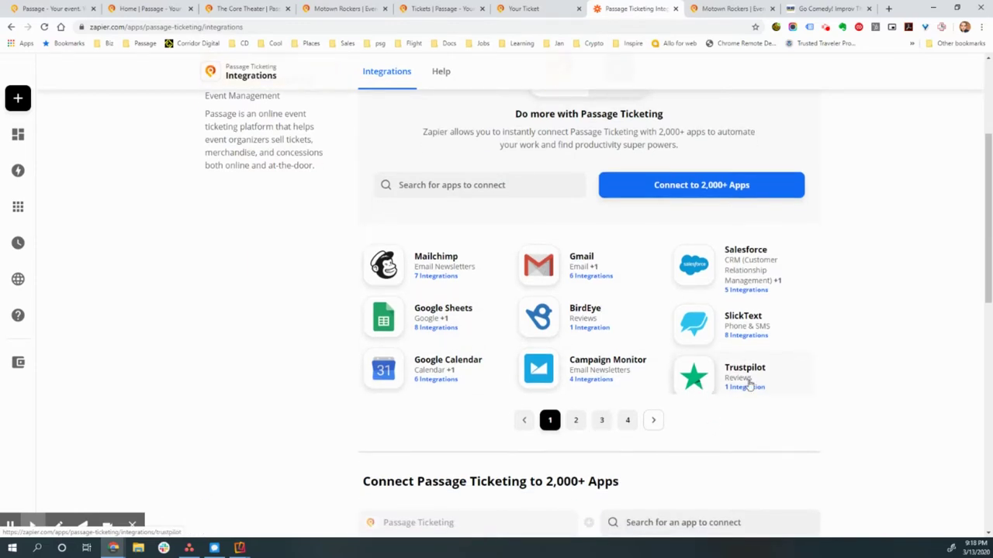
pyautogui.scroll(-6, 748, 384)
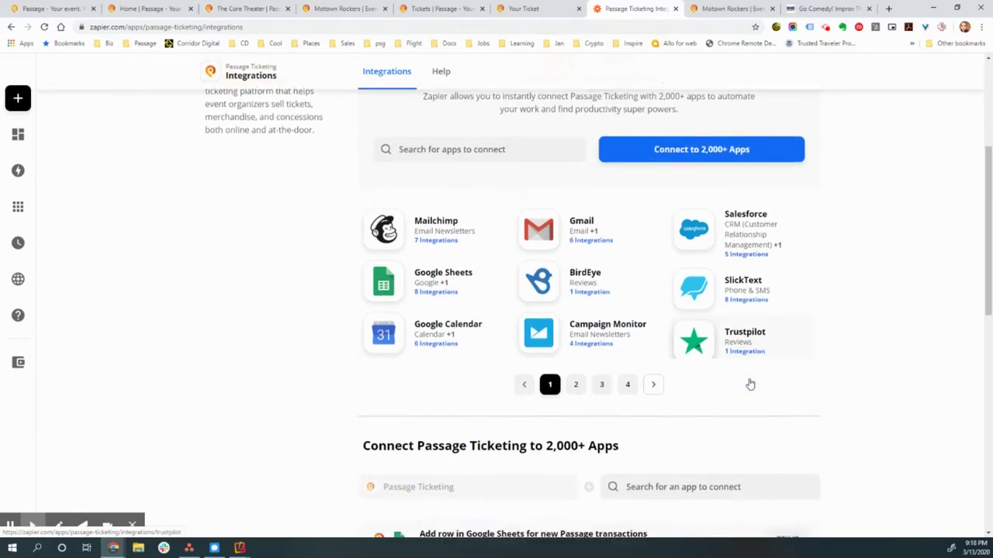
pyautogui.scroll(-1, 695, 386)
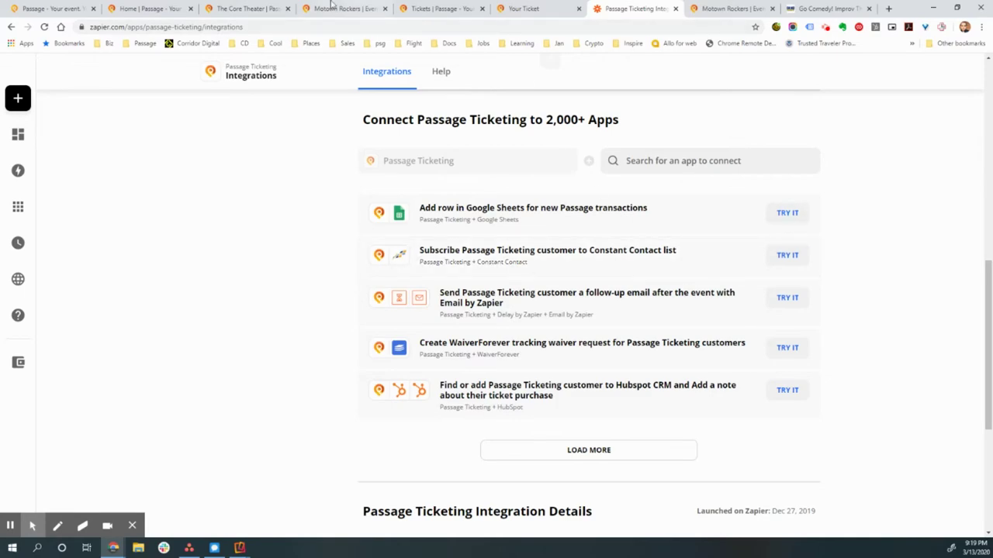
pyautogui.click(225, 9)
pyautogui.scroll(6, 243, 194)
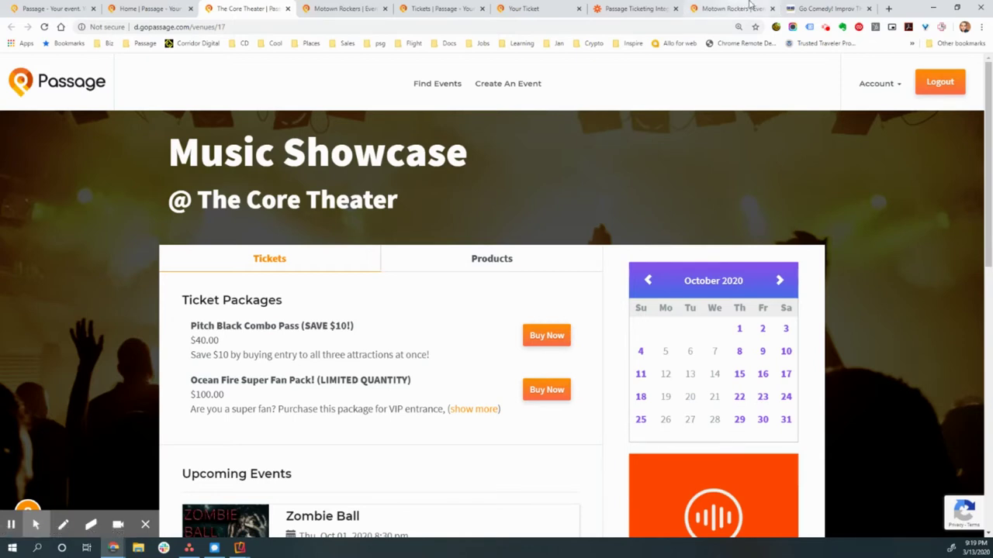
pyautogui.click(618, 5)
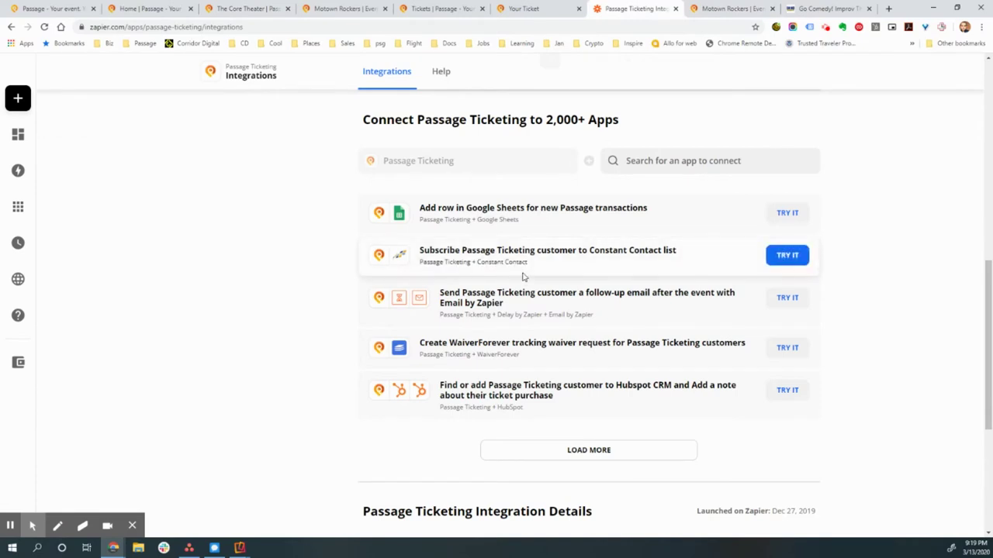
pyautogui.scroll(-2, 522, 280)
pyautogui.scroll(2, 522, 280)
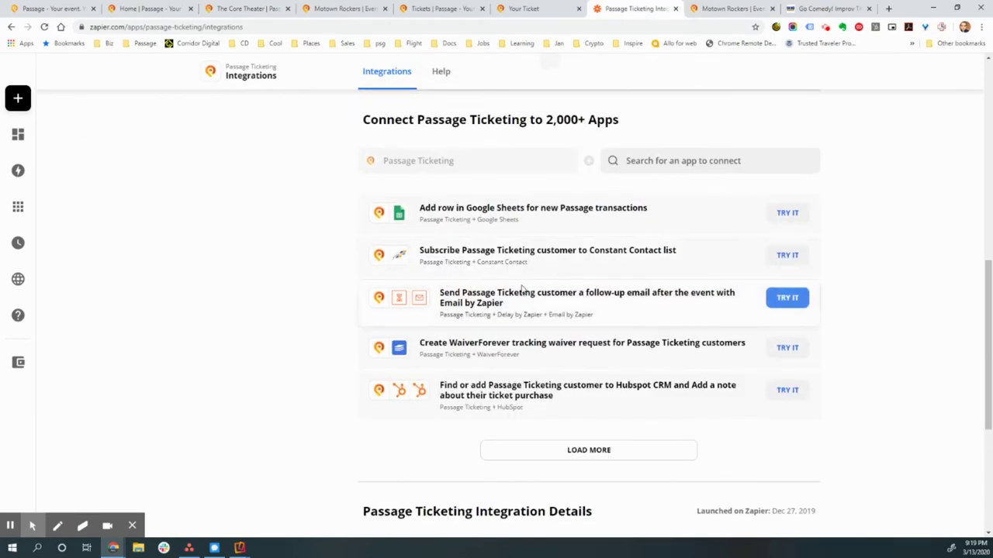